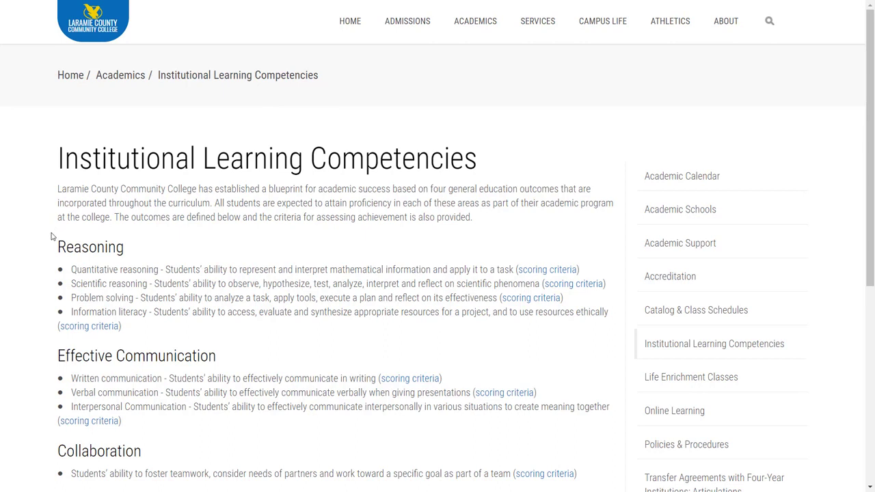
- Open the Collaboration scoring criteria from the Institutional Learning Competencies page and examine the proficient description for contribution
{"action": "scroll", "coordinate": [53, 235], "scroll_direction": "down", "scroll_amount": 1}
{"action": "scroll", "coordinate": [52, 236], "scroll_direction": "up", "scroll_amount": 1}
{"action": "scroll", "coordinate": [201, 295], "scroll_direction": "down", "scroll_amount": 3}
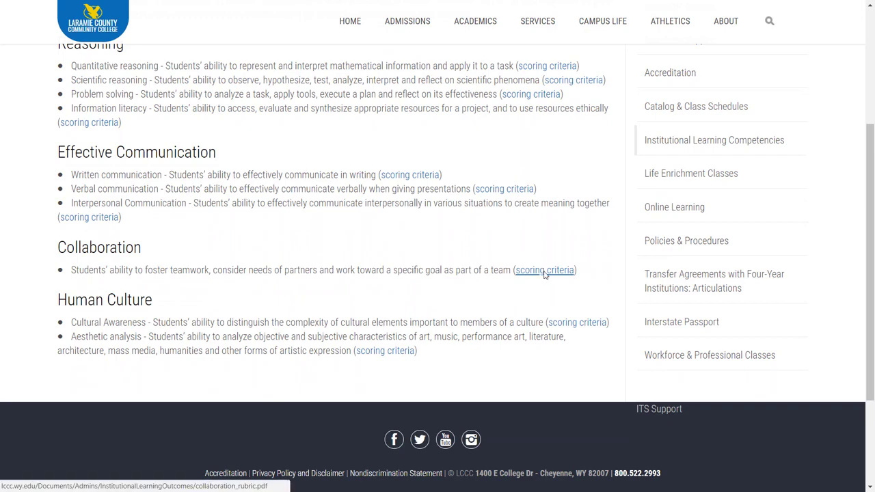
{"action": "left_click", "coordinate": [544, 270]}
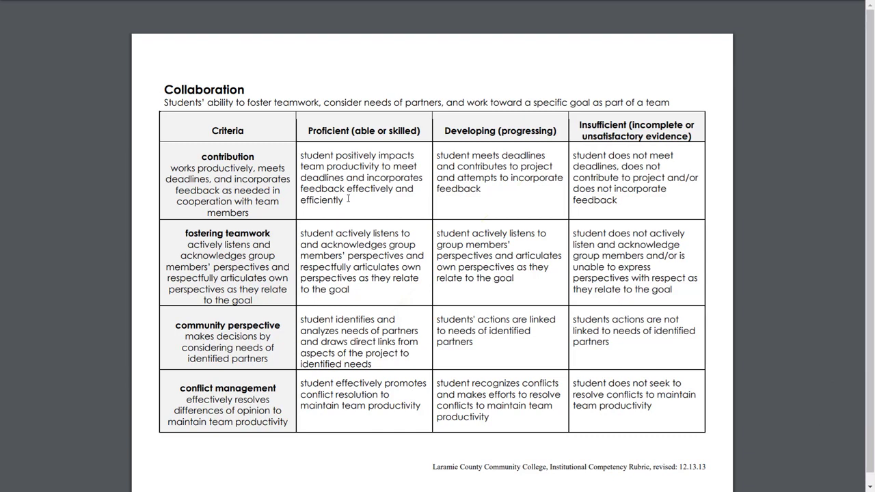
{"action": "left_click_drag", "start_coordinate": [348, 203], "coordinate": [301, 155]}
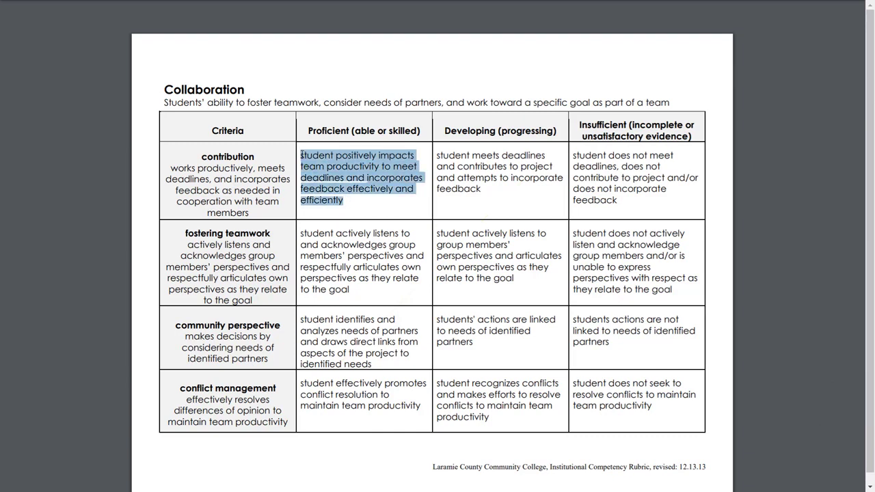
{"action": "left_click", "coordinate": [373, 206]}
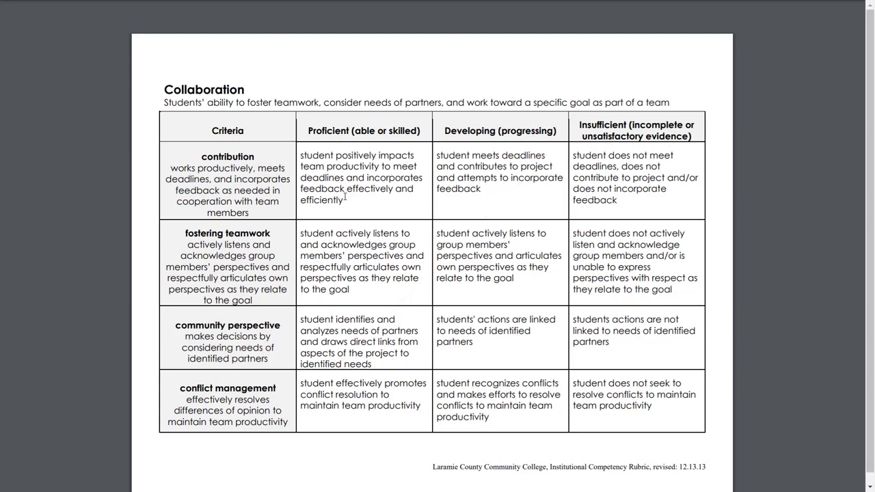
- Switch to the Canvas course and browse its outcome finder from Account Standards through Laramie County's Institutional Competencies to IC-08 Collaboration
{"action": "key", "text": "ctrl+Tab"}
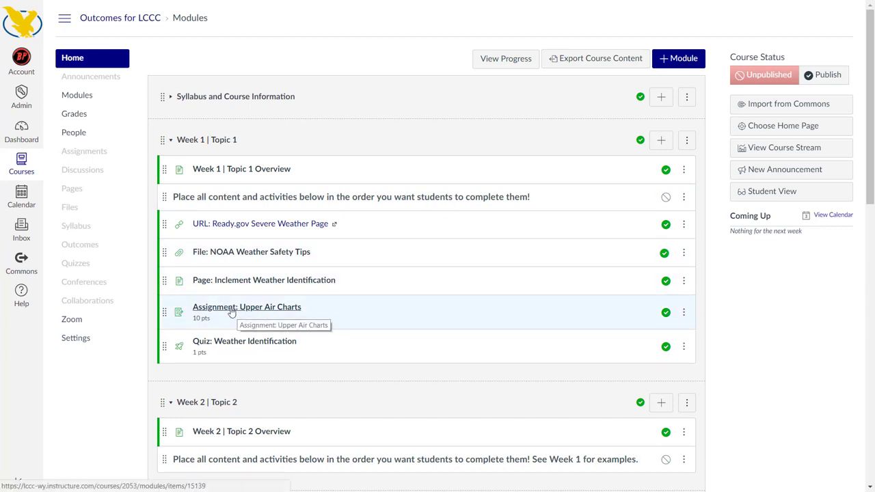
{"action": "left_click", "coordinate": [91, 253]}
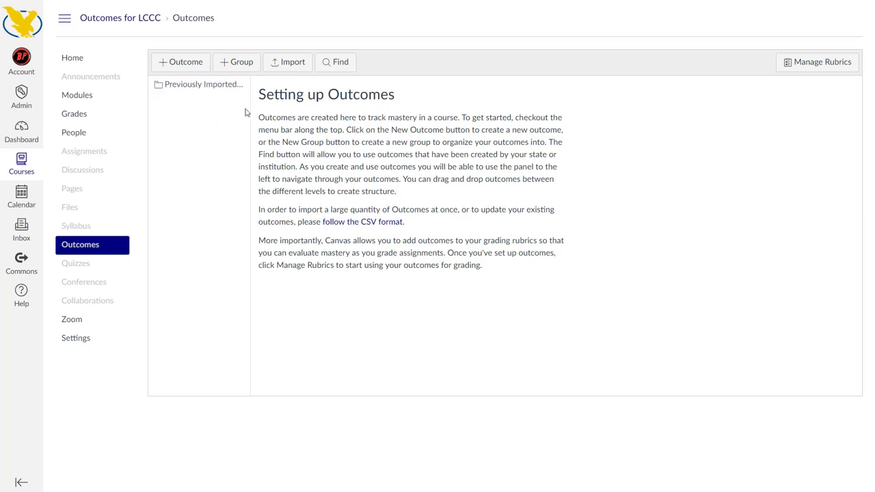
{"action": "left_click", "coordinate": [339, 65]}
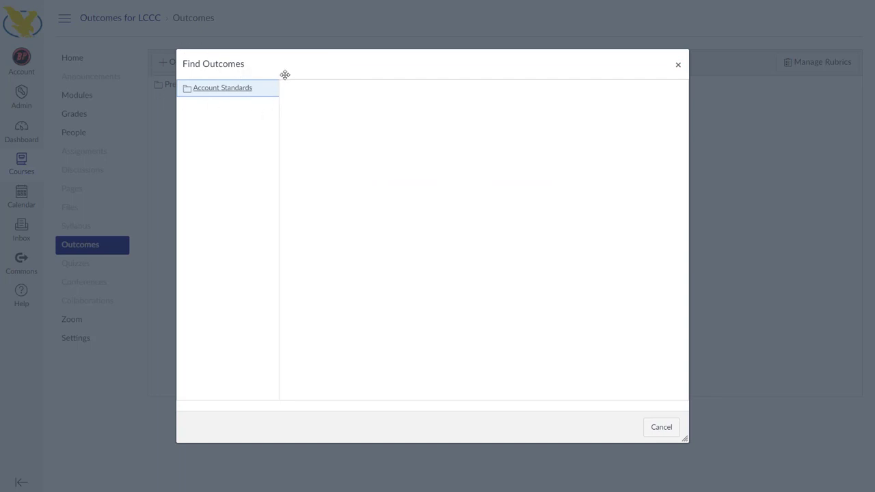
{"action": "left_click", "coordinate": [229, 92]}
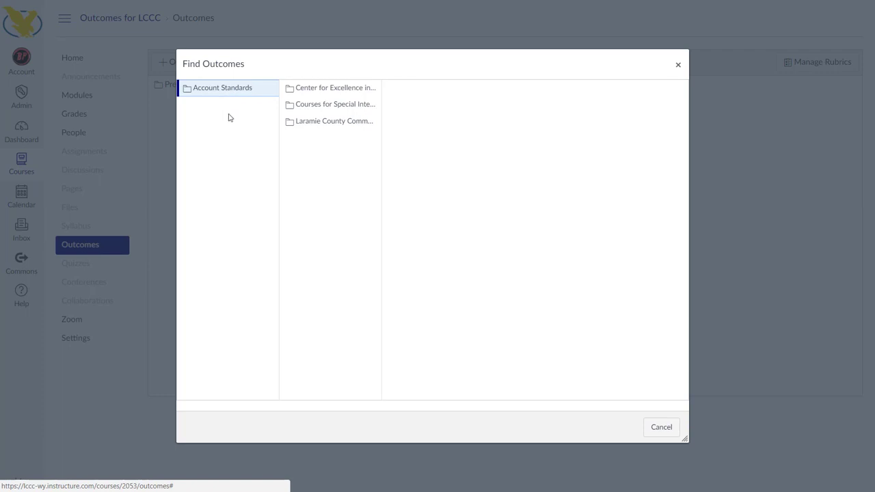
{"action": "left_click", "coordinate": [315, 123]}
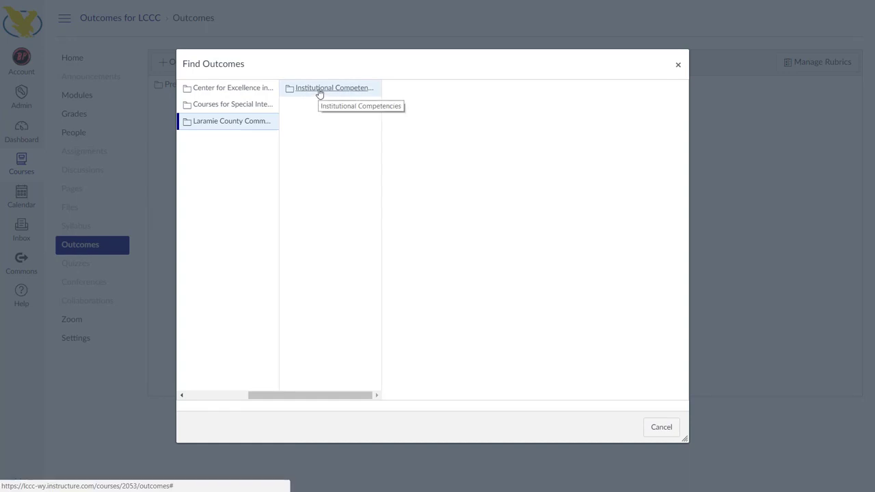
{"action": "left_click", "coordinate": [318, 92]}
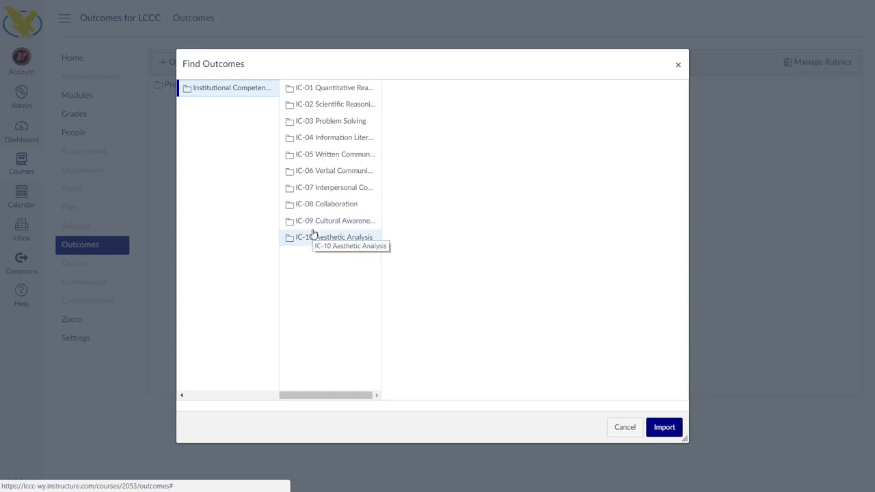
{"action": "left_click", "coordinate": [328, 206]}
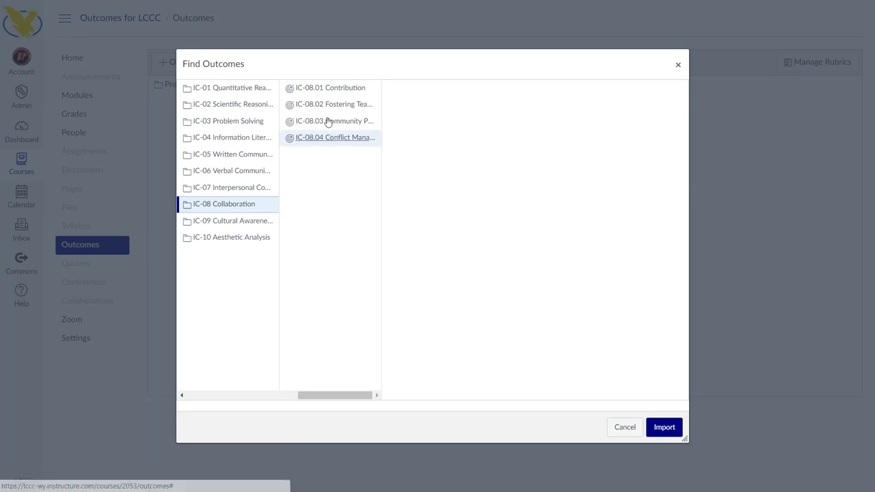
- Examine the ratings, mastery points and calculation method of the IC-08.01 Contribution outcome
{"action": "left_click", "coordinate": [319, 90]}
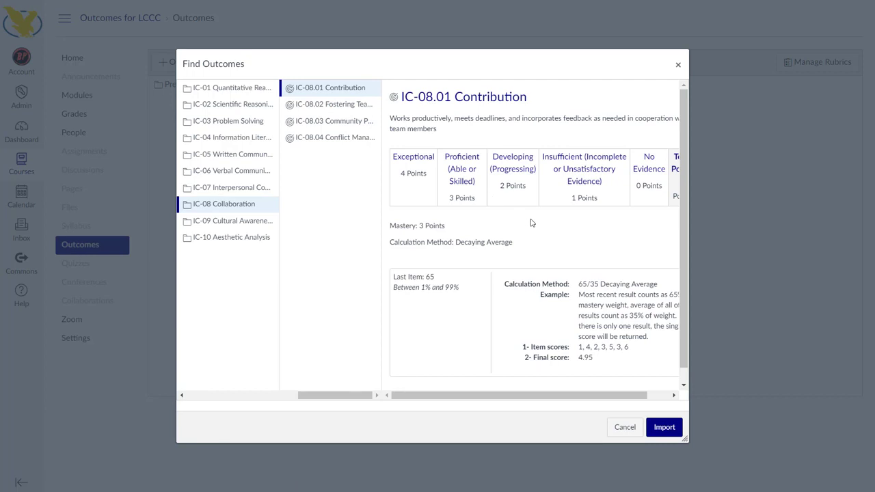
{"action": "scroll", "coordinate": [530, 222], "scroll_direction": "right", "scroll_amount": 2}
{"action": "scroll", "coordinate": [532, 223], "scroll_direction": "left", "scroll_amount": 2}
{"action": "scroll", "coordinate": [532, 223], "scroll_direction": "right", "scroll_amount": 2}
{"action": "scroll", "coordinate": [532, 222], "scroll_direction": "left", "scroll_amount": 2}
{"action": "scroll", "coordinate": [532, 222], "scroll_direction": "right", "scroll_amount": 1}
{"action": "scroll", "coordinate": [531, 222], "scroll_direction": "right", "scroll_amount": 1}
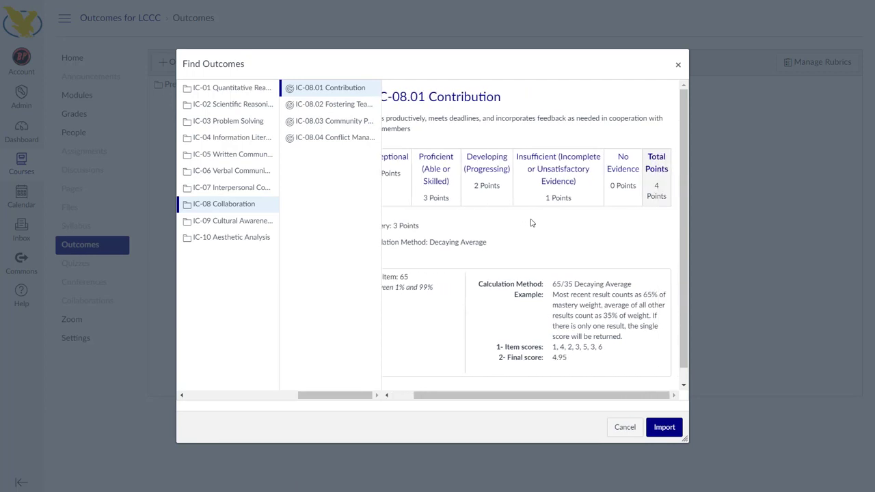
{"action": "scroll", "coordinate": [531, 223], "scroll_direction": "left", "scroll_amount": 2}
{"action": "scroll", "coordinate": [532, 223], "scroll_direction": "down", "scroll_amount": 1}
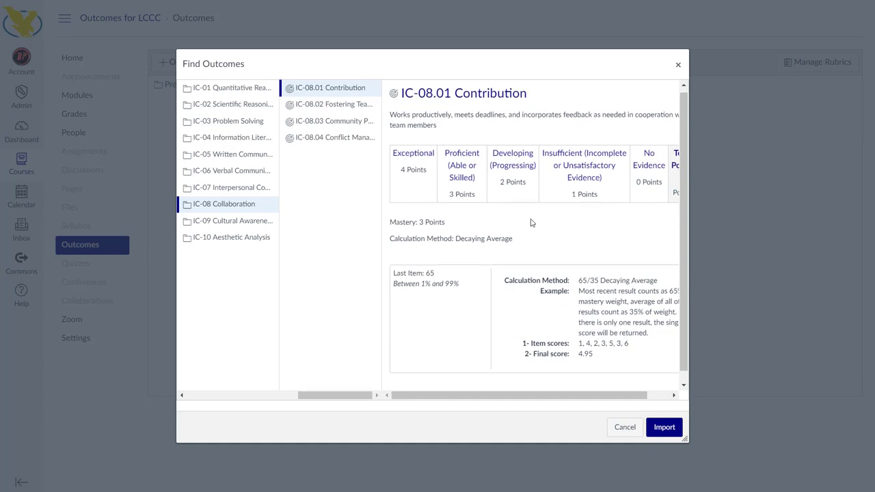
{"action": "scroll", "coordinate": [531, 223], "scroll_direction": "up", "scroll_amount": 1}
{"action": "scroll", "coordinate": [506, 222], "scroll_direction": "right", "scroll_amount": 1}
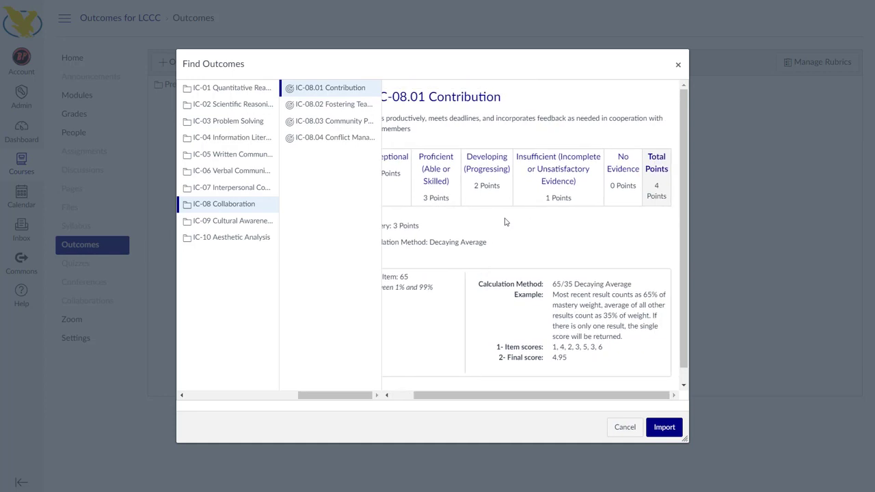
{"action": "scroll", "coordinate": [506, 222], "scroll_direction": "left", "scroll_amount": 1}
{"action": "scroll", "coordinate": [506, 222], "scroll_direction": "right", "scroll_amount": 1}
{"action": "scroll", "coordinate": [506, 222], "scroll_direction": "left", "scroll_amount": 1}
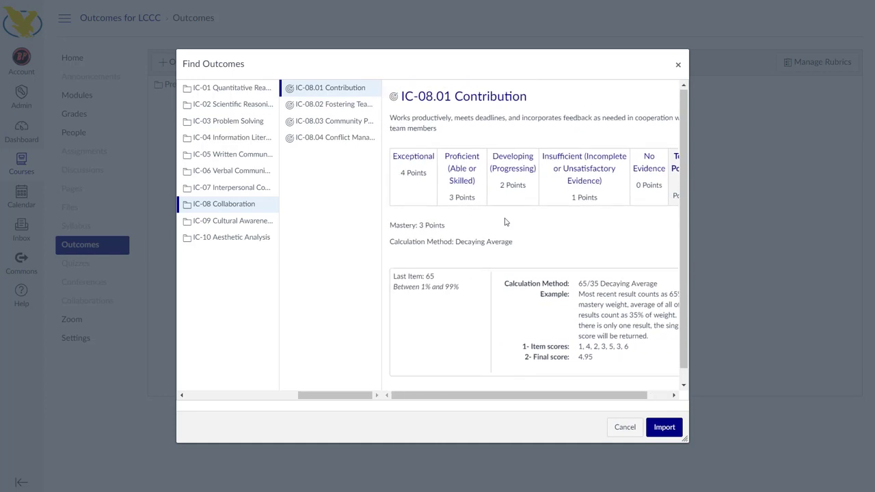
{"action": "scroll", "coordinate": [506, 222], "scroll_direction": "down", "scroll_amount": 1}
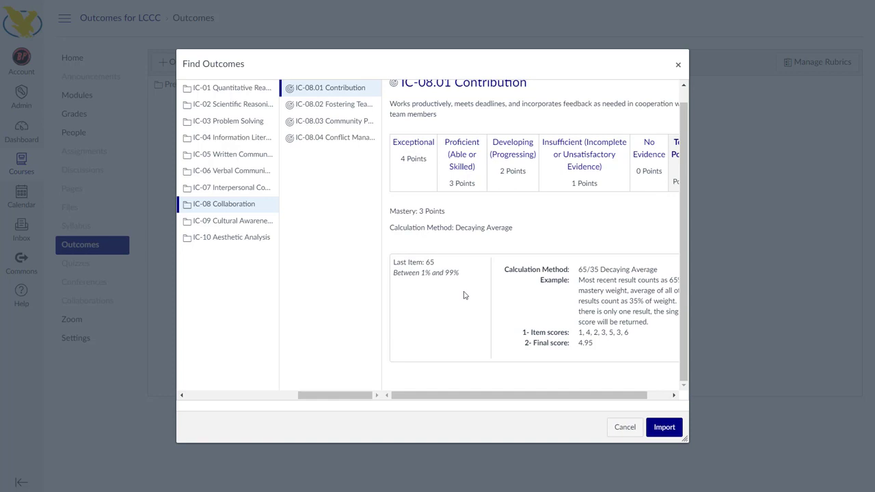
{"action": "double_click", "coordinate": [429, 262]}
{"action": "left_click", "coordinate": [451, 308]}
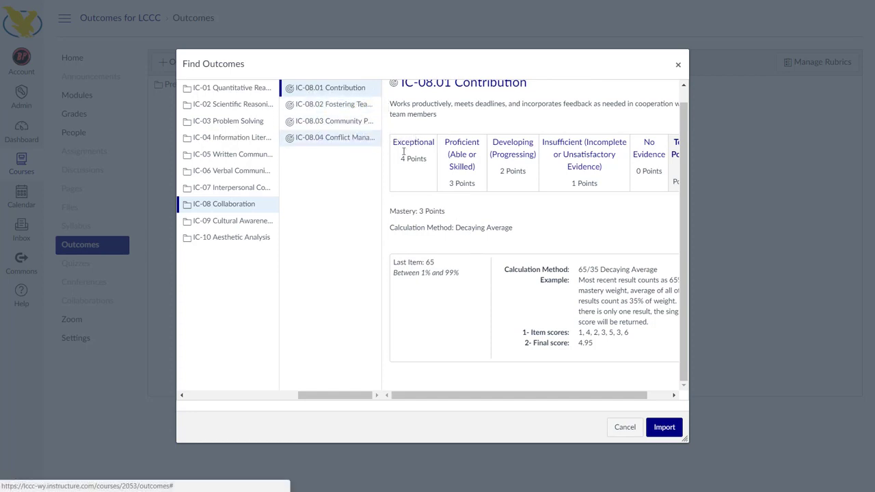
- Import the IC-08.01 Contribution and IC-08.03 Community Perspective outcomes into the course
{"action": "left_click", "coordinate": [667, 430]}
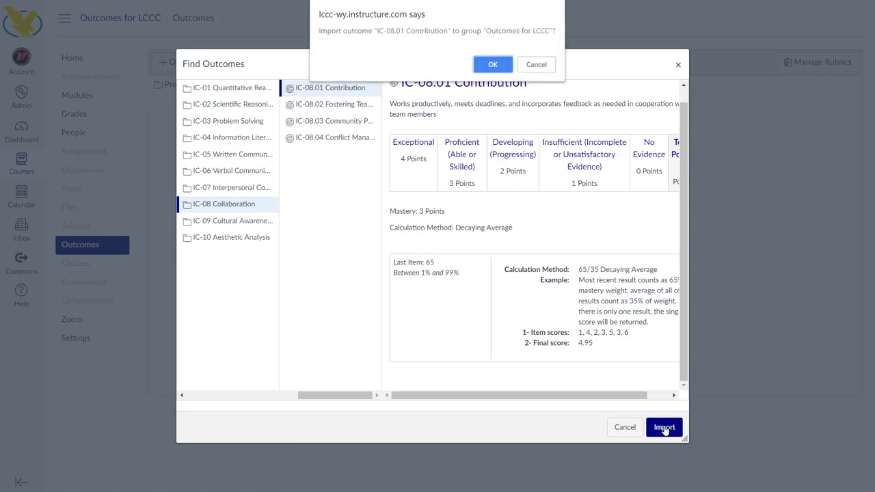
{"action": "key", "text": "Return"}
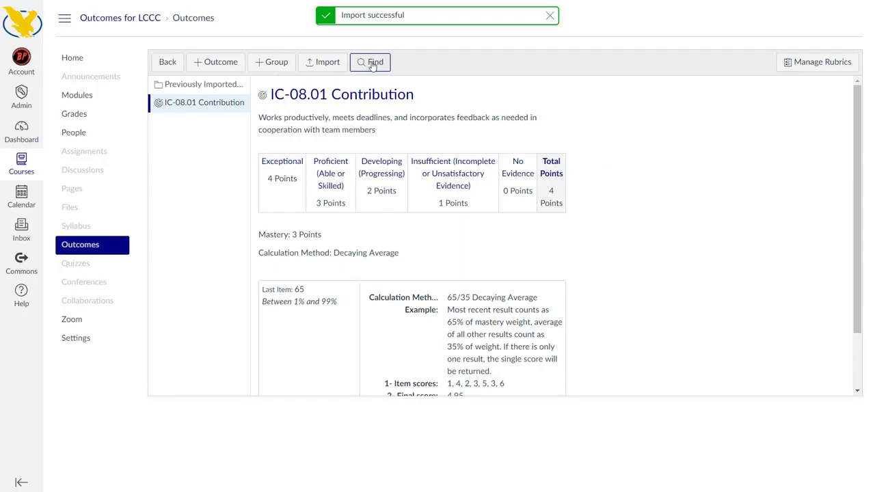
{"action": "left_click", "coordinate": [371, 64]}
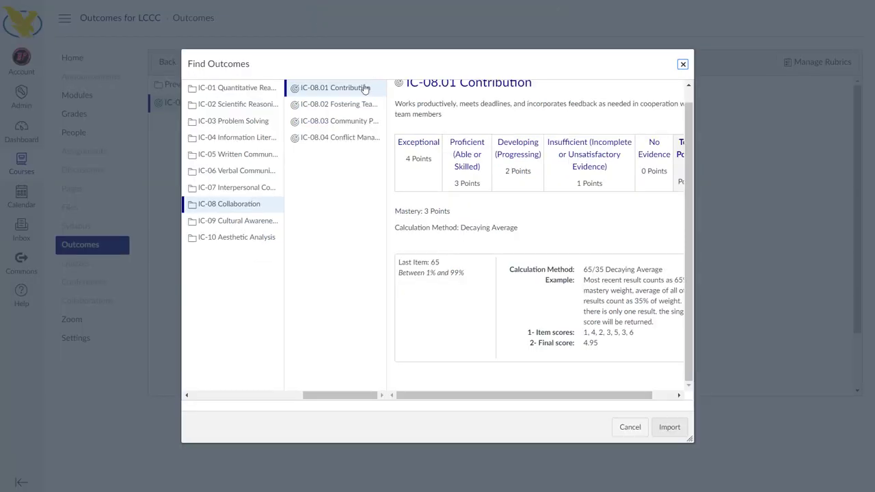
{"action": "left_click", "coordinate": [344, 121]}
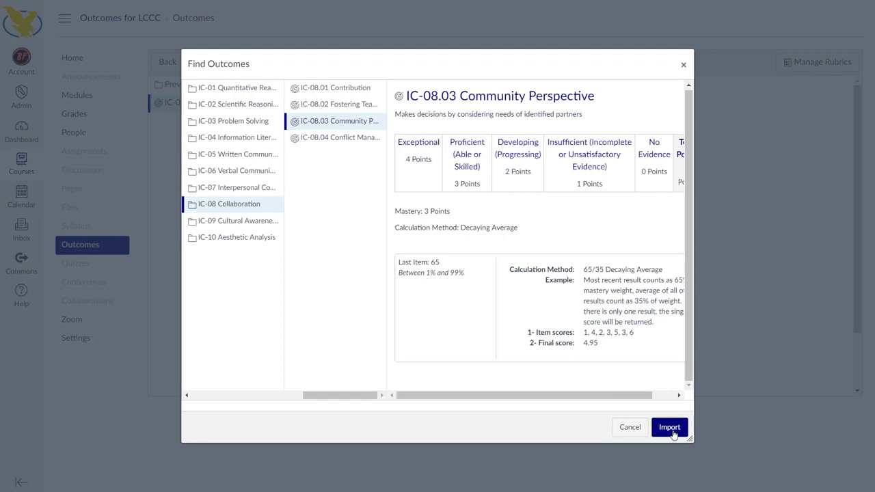
{"action": "left_click", "coordinate": [669, 428]}
{"action": "key", "text": "Return"}
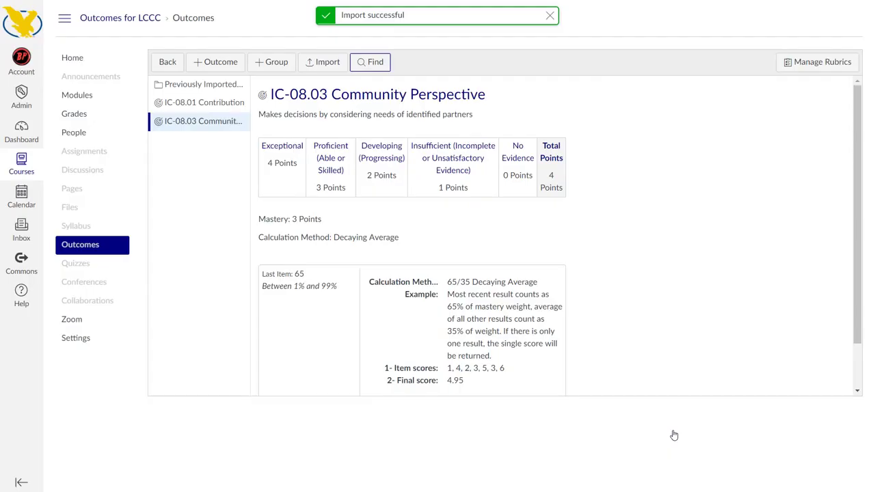
- Find the IC-08.04 Conflict Management outcome under IC-08 Collaboration and import it into the course
{"action": "left_click", "coordinate": [364, 62]}
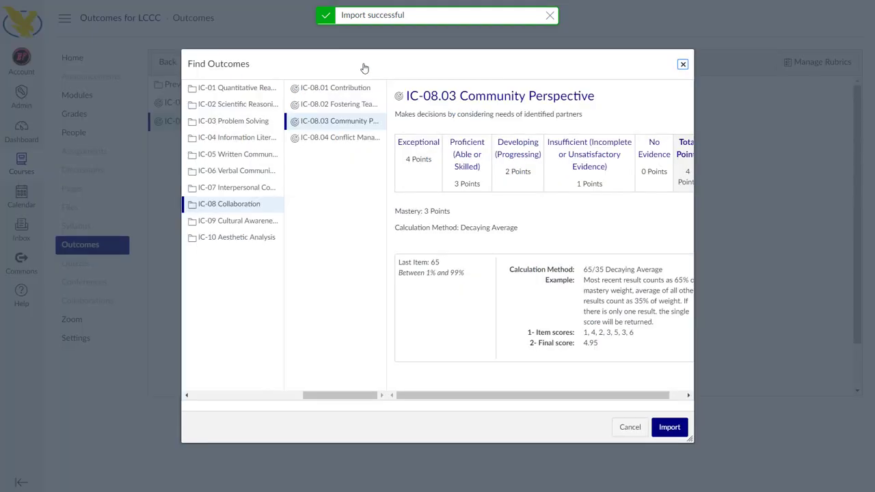
{"action": "left_click", "coordinate": [322, 137]}
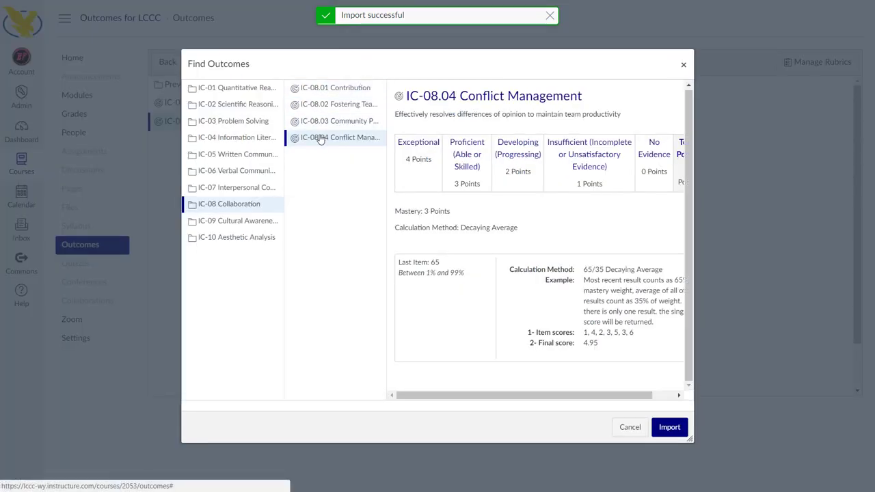
{"action": "left_click", "coordinate": [674, 431]}
{"action": "key", "text": "Return"}
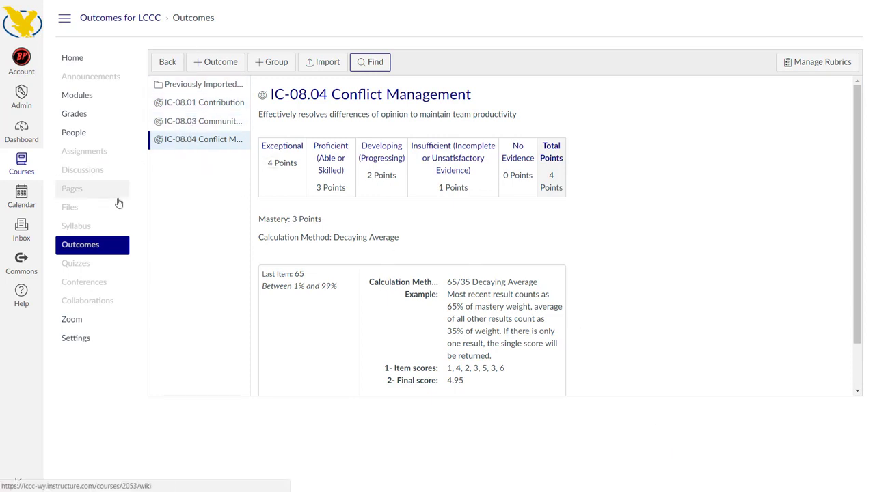
- Open the Upper Air Charts assignment from the course's assignments
{"action": "left_click", "coordinate": [81, 156]}
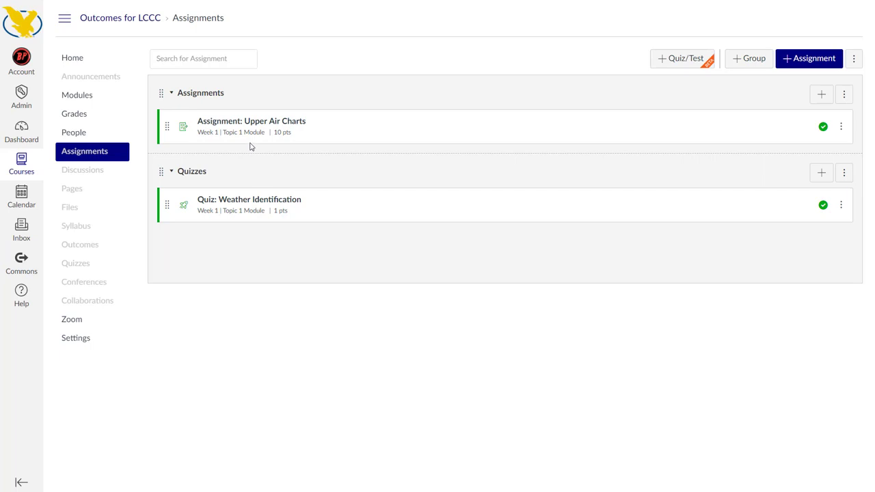
{"action": "left_click", "coordinate": [243, 122]}
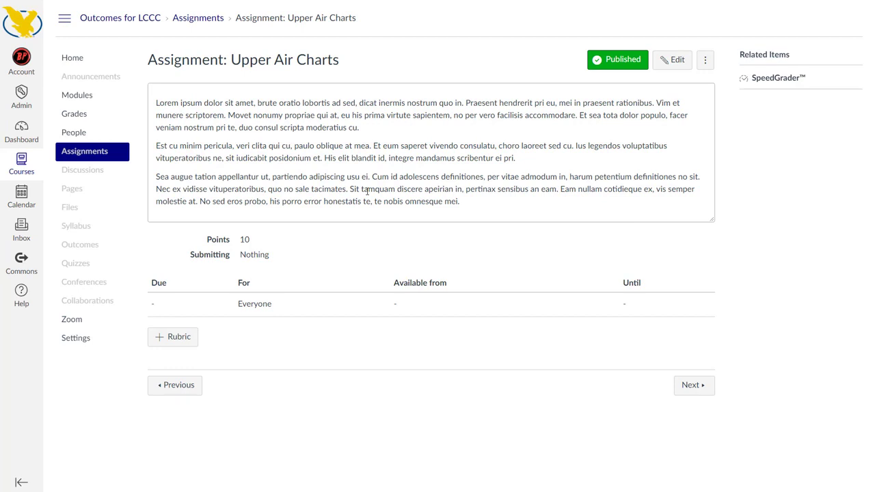
{"action": "left_click", "coordinate": [175, 340]}
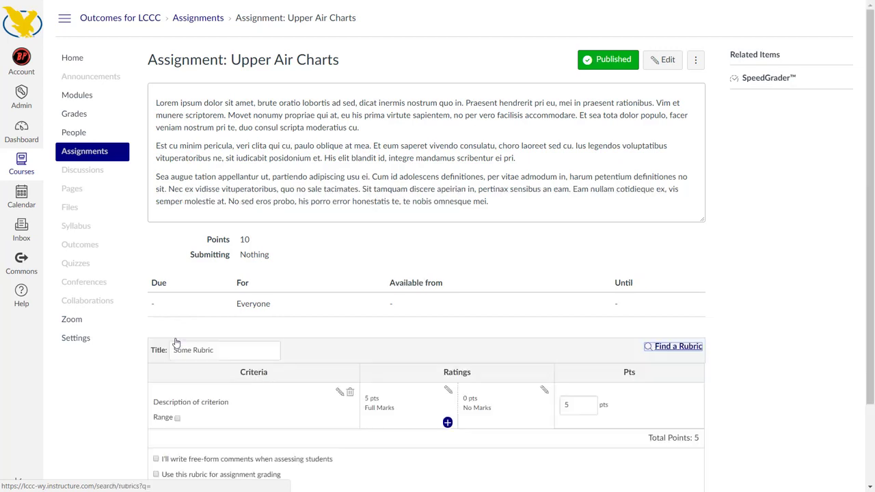
{"action": "scroll", "coordinate": [236, 330], "scroll_direction": "down", "scroll_amount": 3}
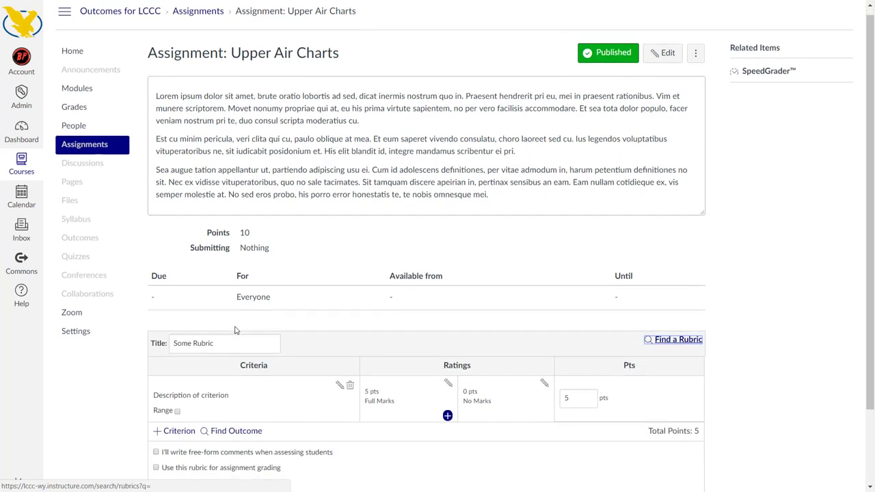
{"action": "left_click", "coordinate": [173, 412]}
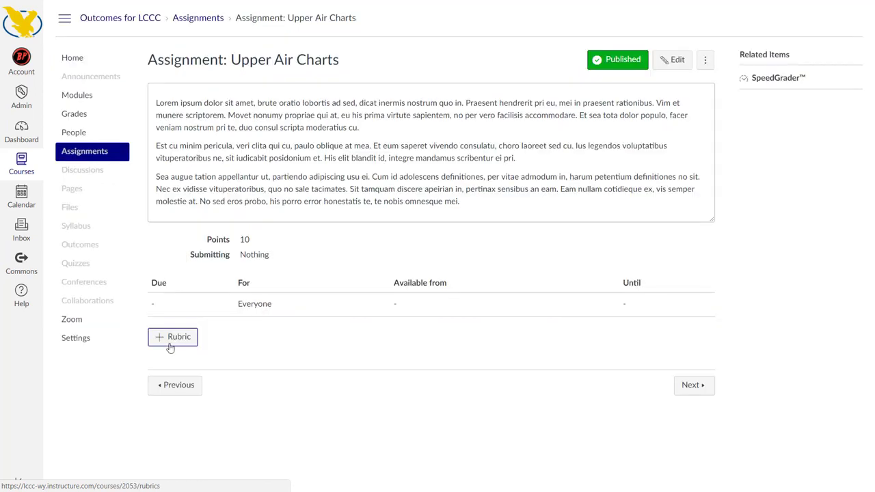
- Start a new rubric for the Upper Air Charts assignment and title it "Upper Air Charts Rubric"
{"action": "left_click", "coordinate": [171, 341]}
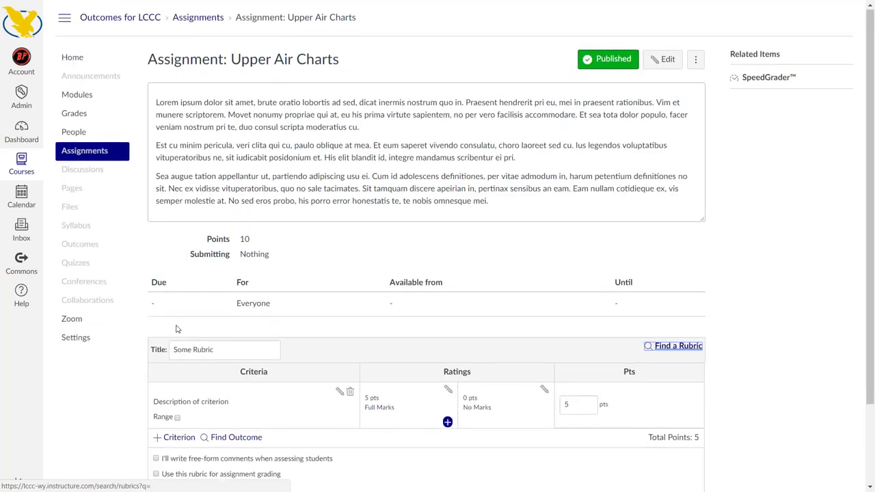
{"action": "scroll", "coordinate": [176, 328], "scroll_direction": "down", "scroll_amount": 2}
{"action": "double_click", "coordinate": [226, 288]}
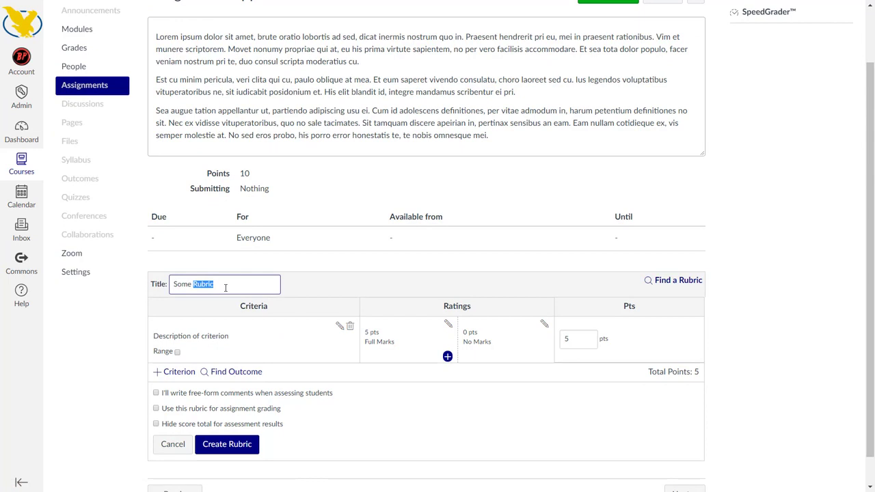
{"action": "key", "text": "ctrl+a"}
{"action": "type", "text": "Upper Air Charts Ru"}
{"action": "left_click", "coordinate": [327, 280]}
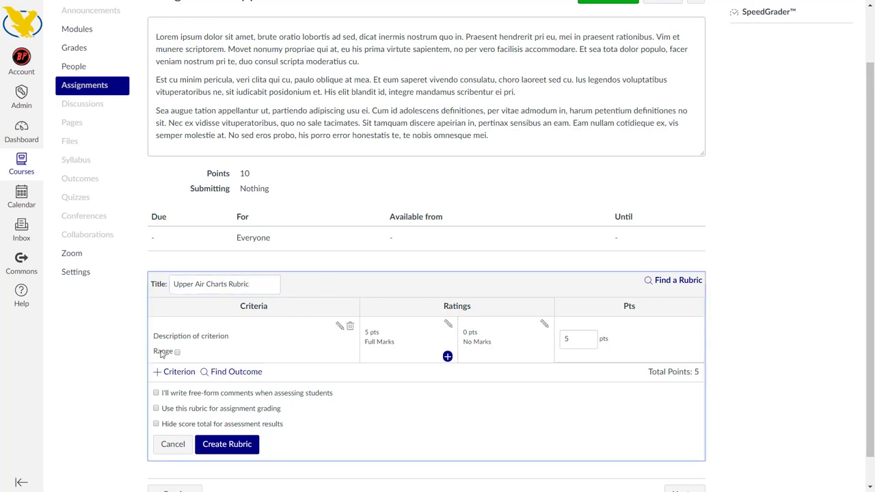
{"action": "scroll", "coordinate": [151, 316], "scroll_direction": "up", "scroll_amount": 1}
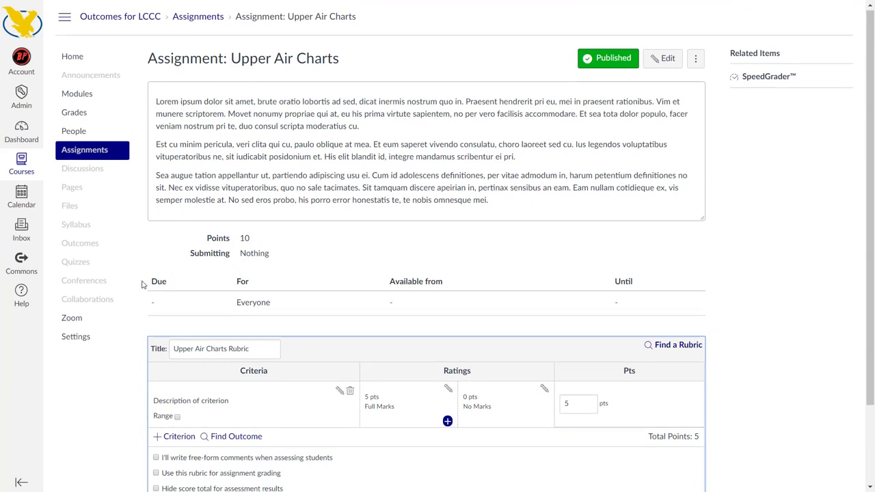
- Describe the rubric's first criterion as "Color Coded" with the long description "Uses color to code information on the upper air chart."
{"action": "scroll", "coordinate": [143, 284], "scroll_direction": "down", "scroll_amount": 2}
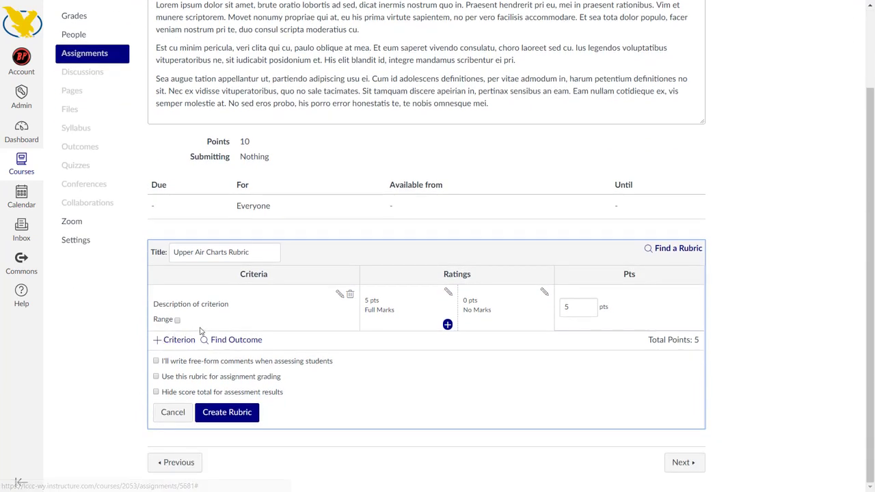
{"action": "left_click", "coordinate": [339, 296]}
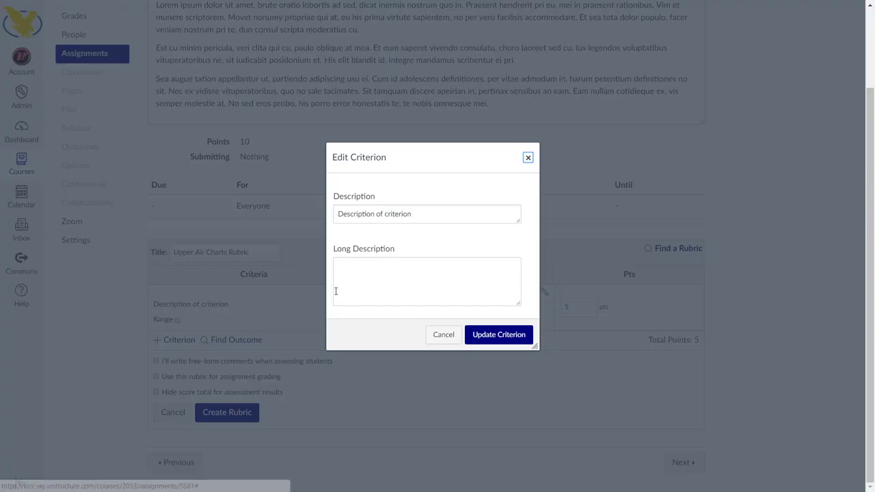
{"action": "triple_click", "coordinate": [410, 211]}
{"action": "type", "text": "Color Coded"}
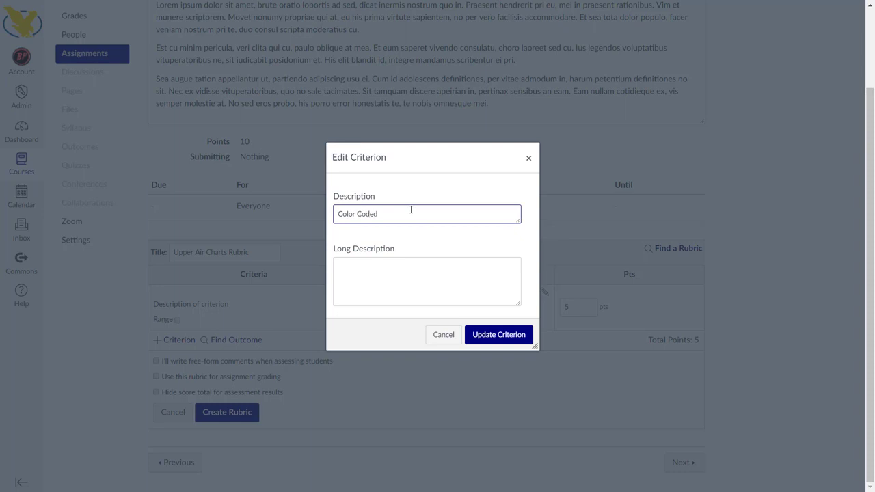
{"action": "left_click", "coordinate": [377, 277]}
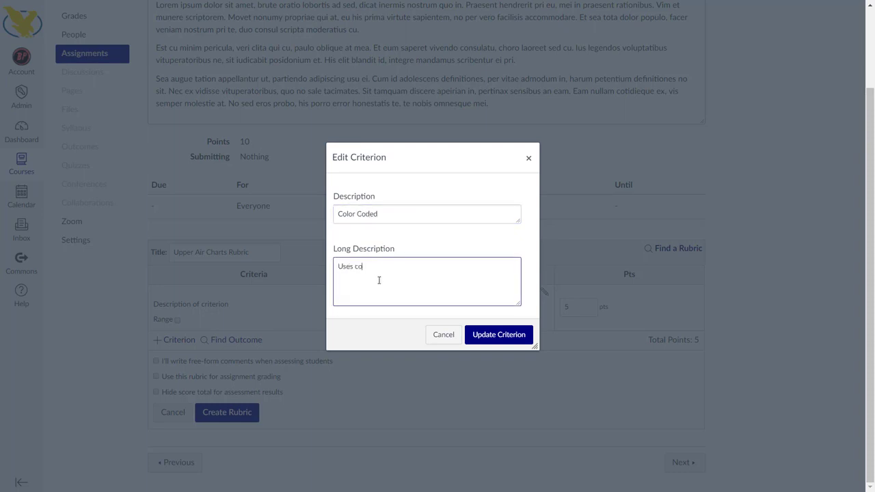
{"action": "type", "text": "Uses color to code information on the upper air chart."}
{"action": "left_click", "coordinate": [486, 339]}
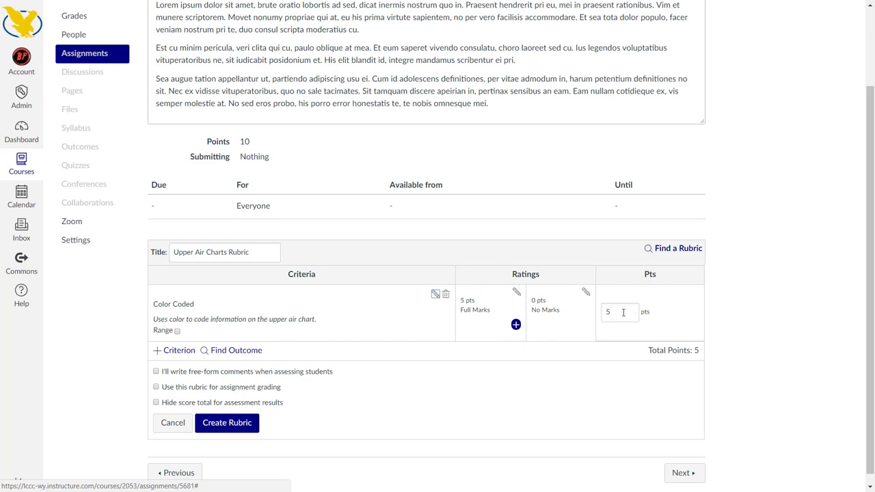
- Set the Color Coded criterion to be worth 10 points
{"action": "left_click_drag", "start_coordinate": [624, 313], "coordinate": [603, 312]}
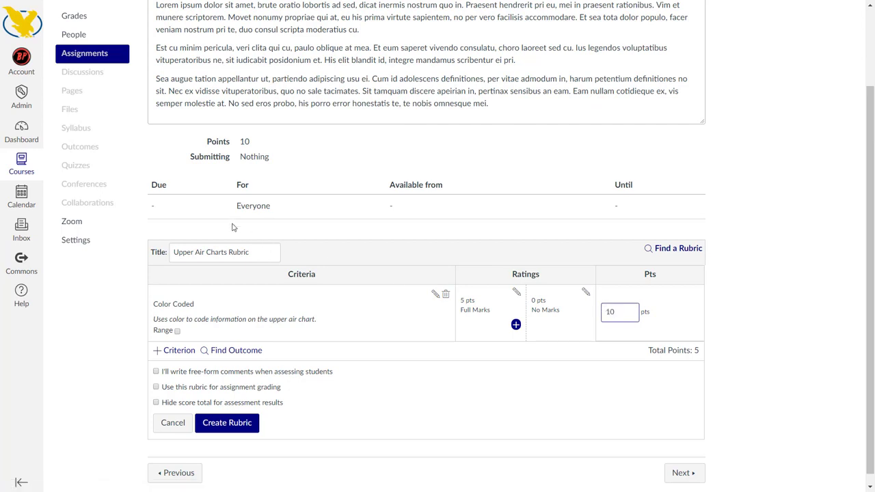
{"action": "key", "text": "Tab"}
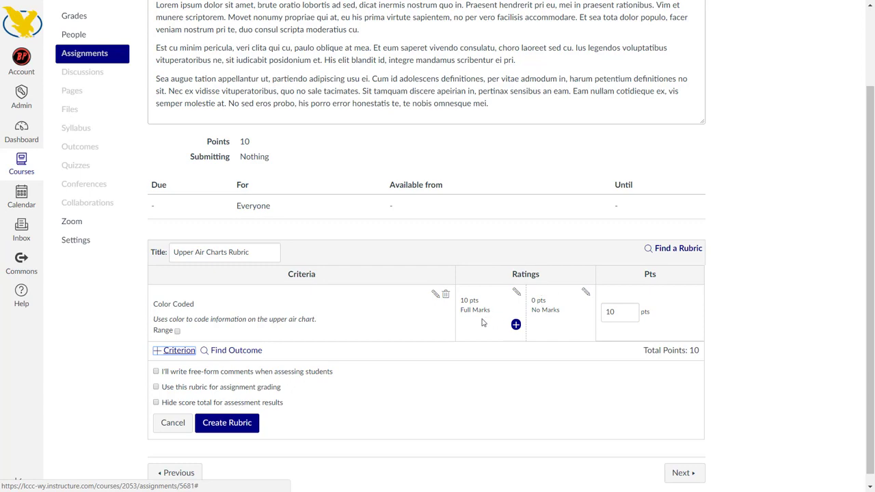
{"action": "scroll", "coordinate": [228, 312], "scroll_direction": "down", "scroll_amount": 1}
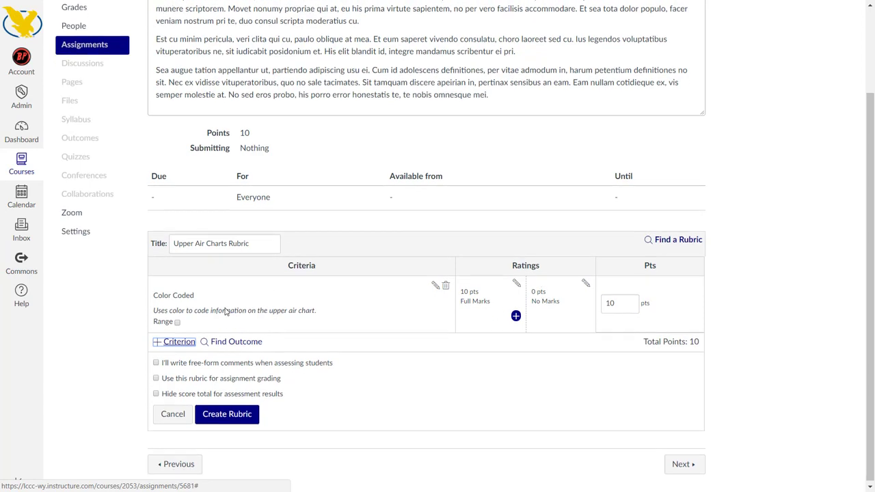
{"action": "left_click", "coordinate": [172, 341]}
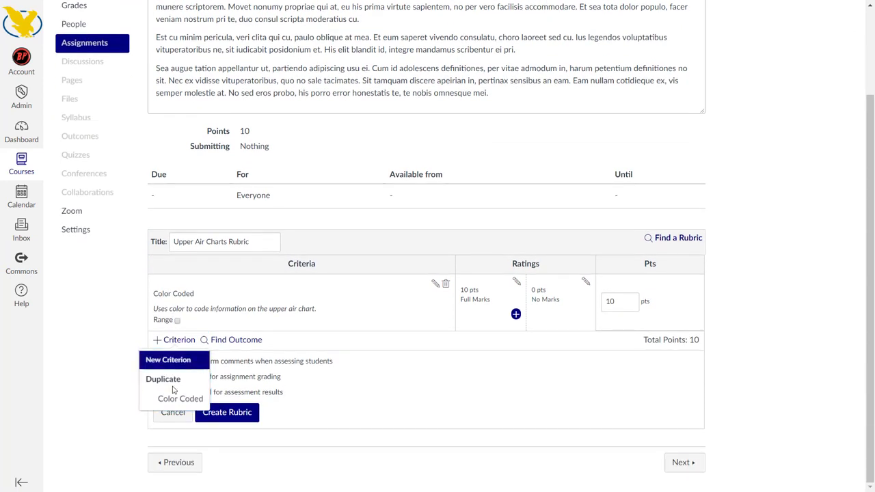
{"action": "left_click", "coordinate": [83, 378]}
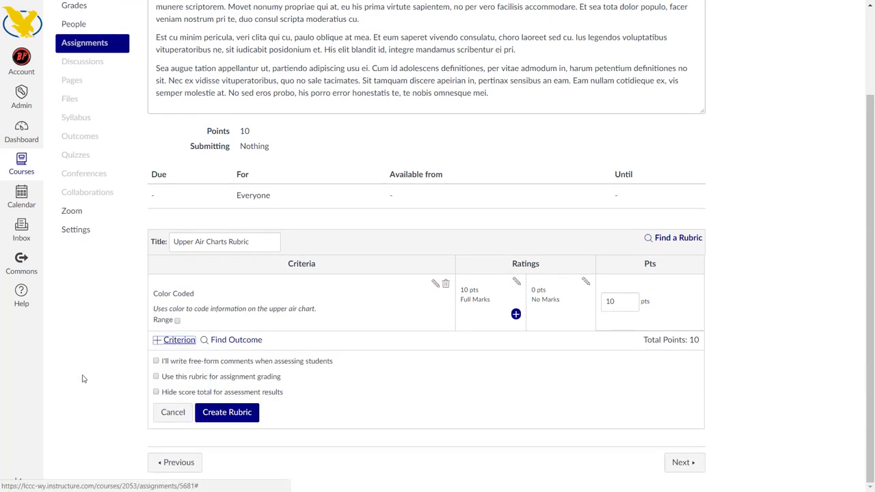
- Add the IC-08.01 Contribution outcome to the rubric without using it for scoring
{"action": "left_click", "coordinate": [243, 343]}
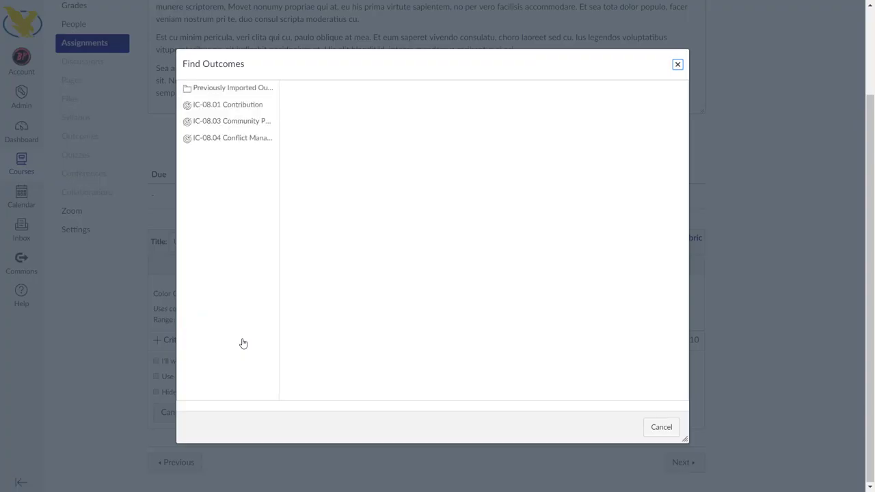
{"action": "left_click", "coordinate": [219, 108]}
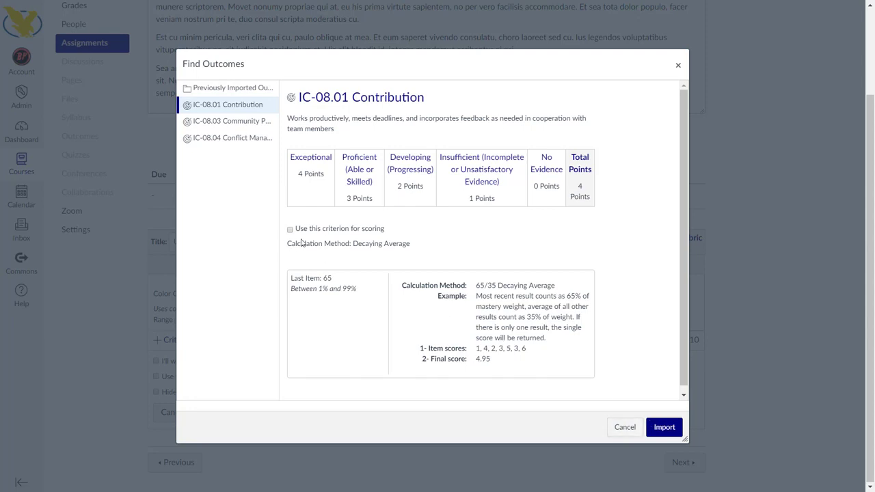
{"action": "left_click", "coordinate": [663, 430]}
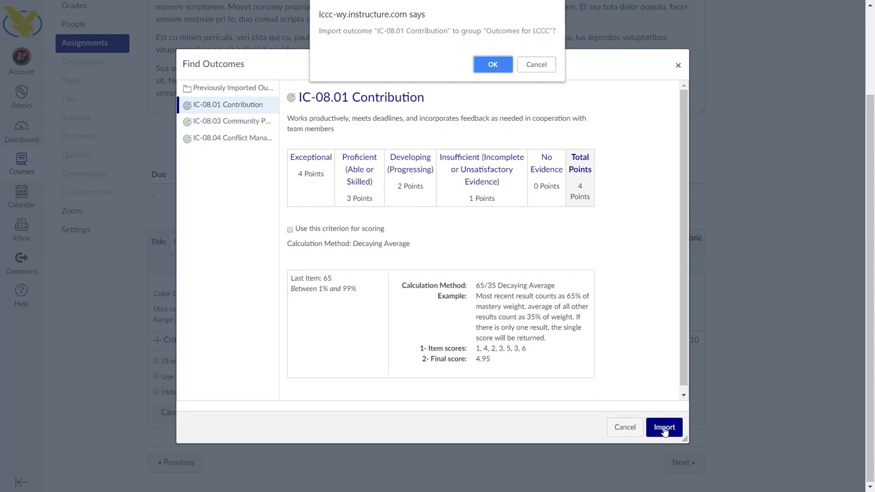
{"action": "key", "text": "Return"}
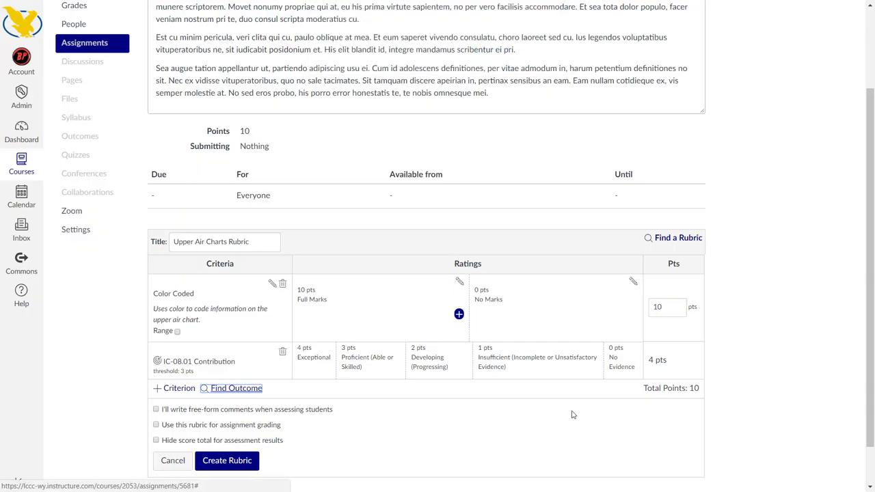
- Add the IC-08.03 Community Perspective outcome to the rubric with its use for scoring turned off
{"action": "left_click", "coordinate": [223, 390]}
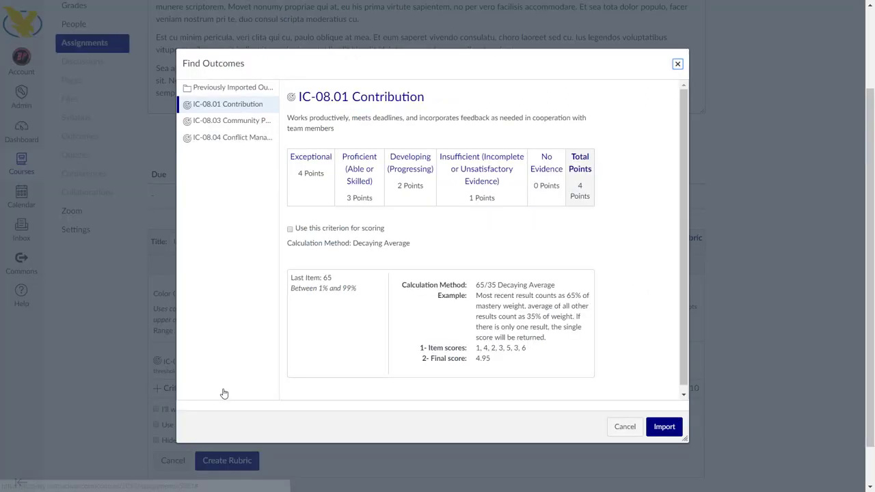
{"action": "left_click", "coordinate": [217, 123]}
{"action": "left_click", "coordinate": [329, 216]}
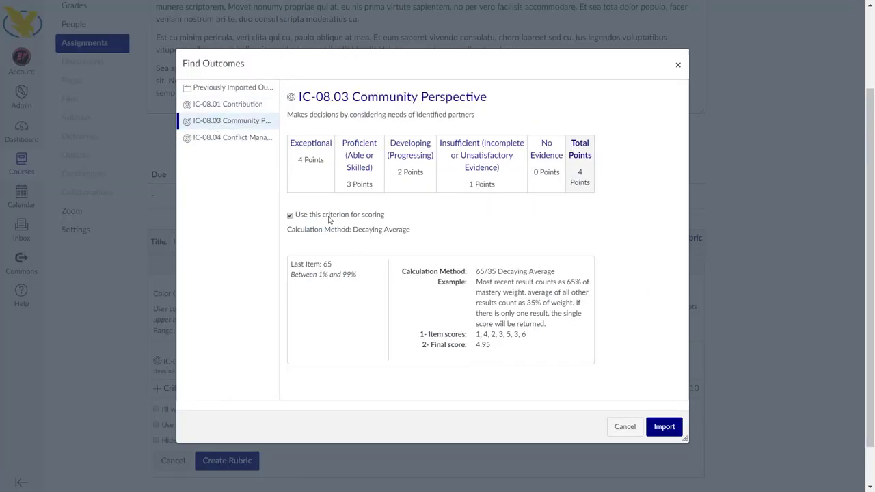
{"action": "left_click", "coordinate": [297, 219]}
{"action": "left_click", "coordinate": [664, 426]}
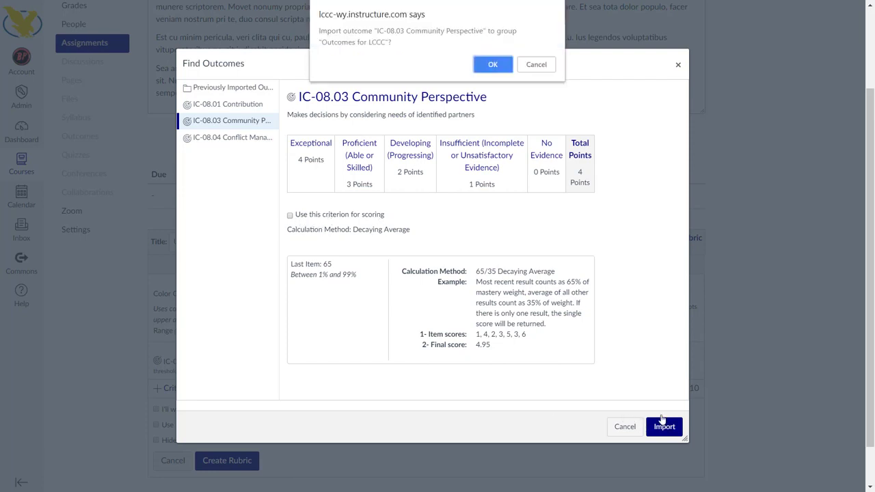
{"action": "left_click", "coordinate": [491, 62]}
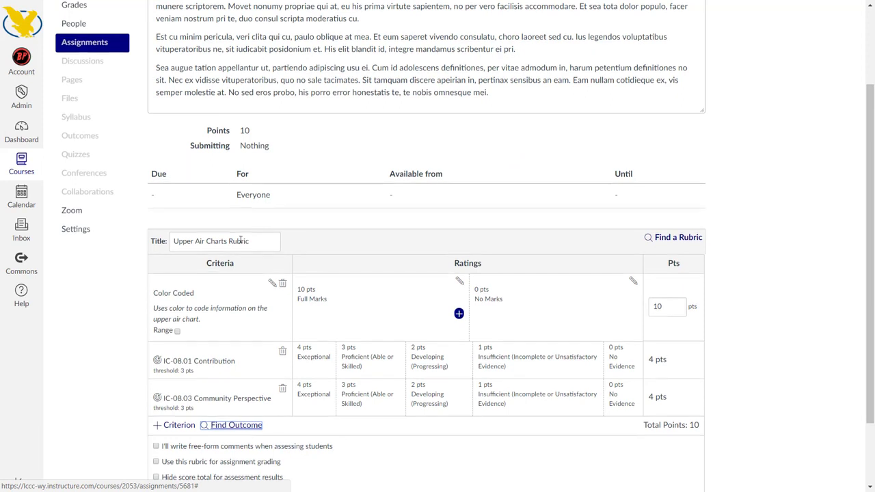
- Add the IC-08.04 Conflict Management outcome to the rubric, leaving it enabled for scoring
{"action": "scroll", "coordinate": [241, 240], "scroll_direction": "down", "scroll_amount": 2}
{"action": "left_click", "coordinate": [216, 342]}
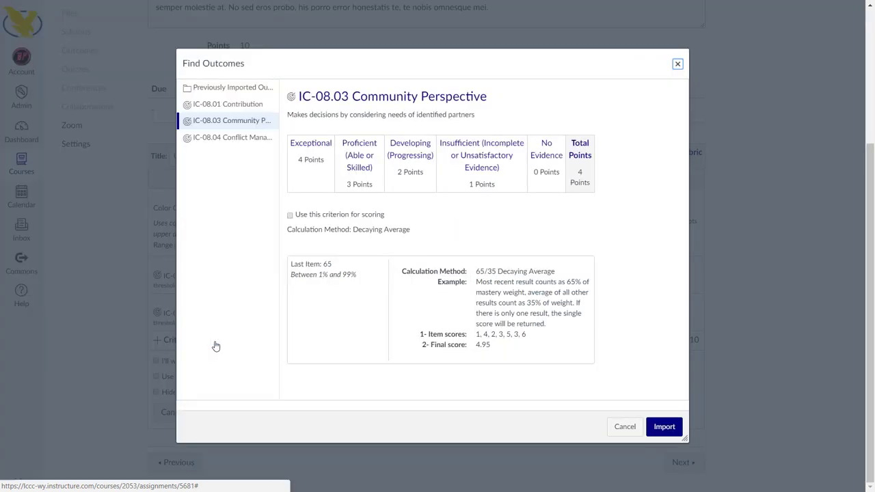
{"action": "left_click", "coordinate": [226, 138]}
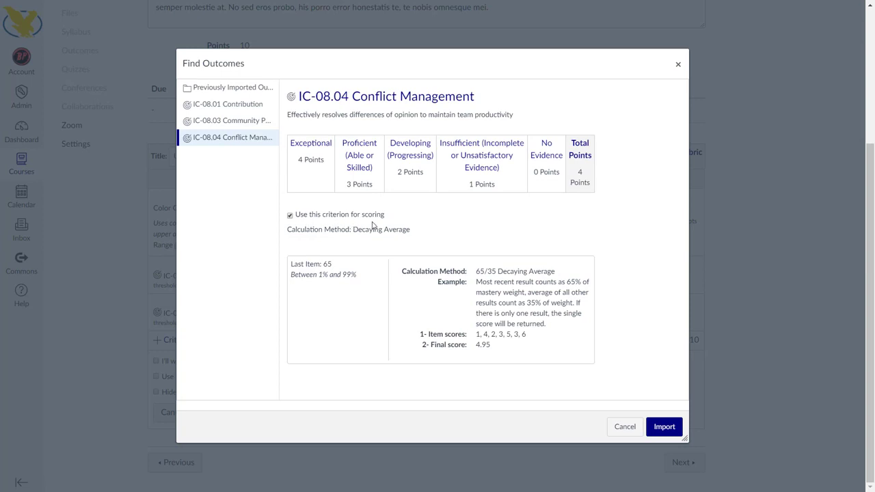
{"action": "left_click", "coordinate": [657, 431]}
{"action": "key", "text": "Return"}
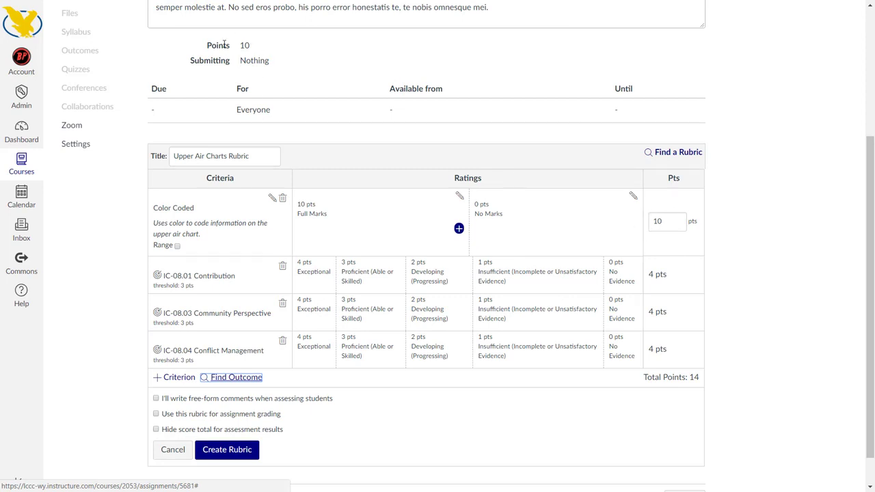
- Check the rubric's total points
{"action": "left_click", "coordinate": [693, 377]}
{"action": "double_click", "coordinate": [694, 376]}
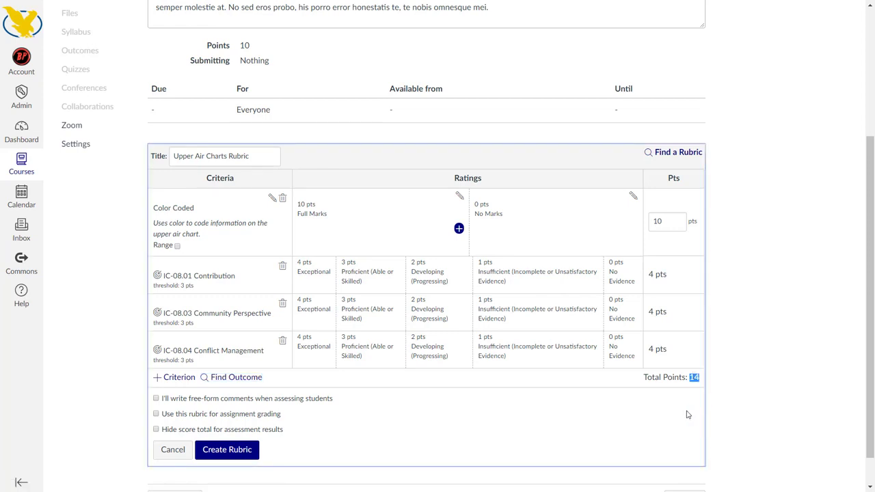
{"action": "left_click", "coordinate": [687, 415]}
- Create the rubric with its use for assignment grading enabled, and change the assignment's points to match the rubric
{"action": "scroll", "coordinate": [286, 376], "scroll_direction": "down", "scroll_amount": 1}
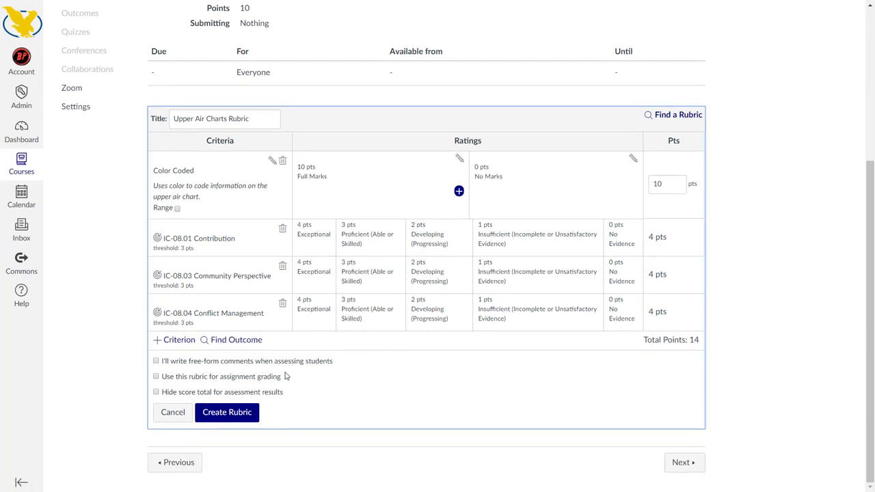
{"action": "left_click", "coordinate": [156, 379]}
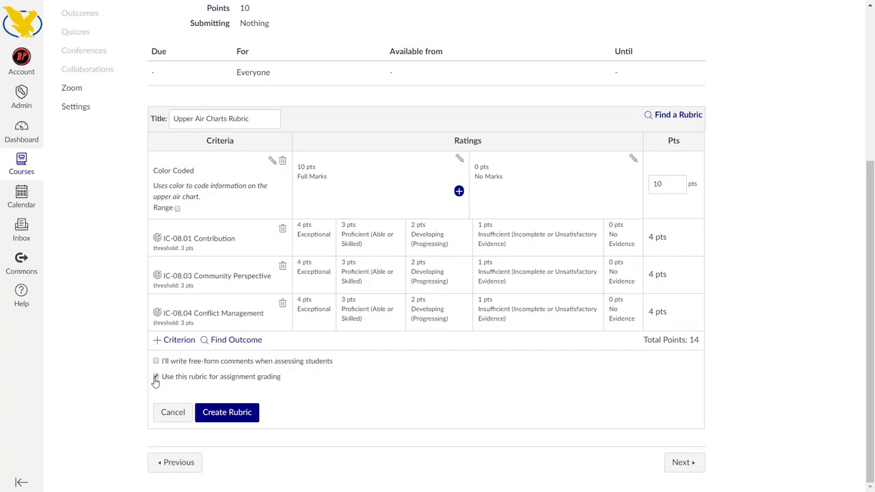
{"action": "left_click", "coordinate": [228, 415]}
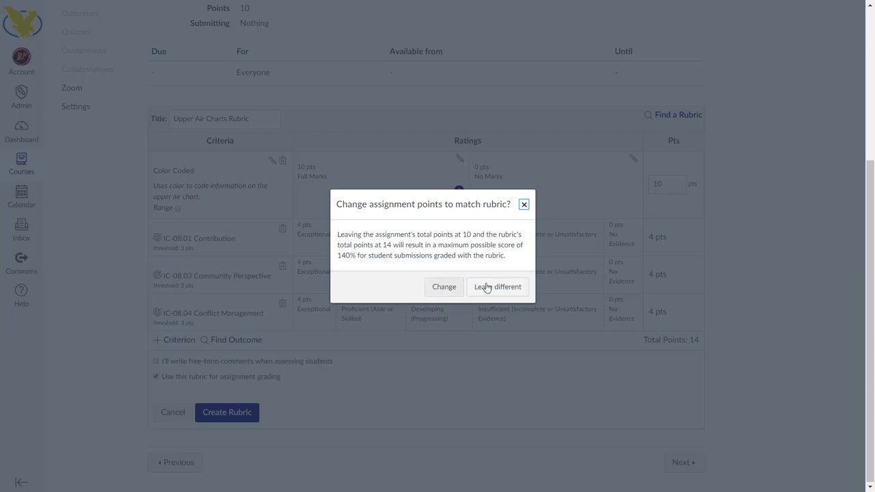
{"action": "left_click", "coordinate": [443, 290]}
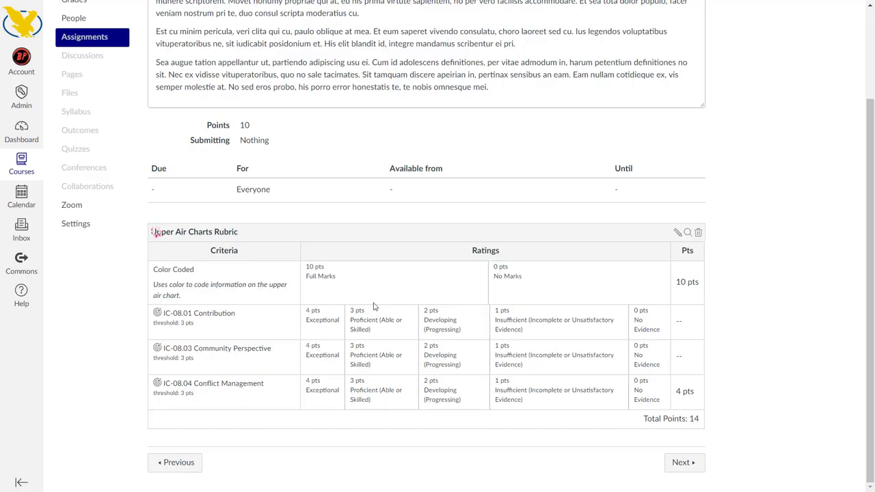
- Reopen the Upper Air Charts Rubric for editing and delete the scored IC-08.04 Conflict Management criterion
{"action": "scroll", "coordinate": [373, 307], "scroll_direction": "down", "scroll_amount": 3}
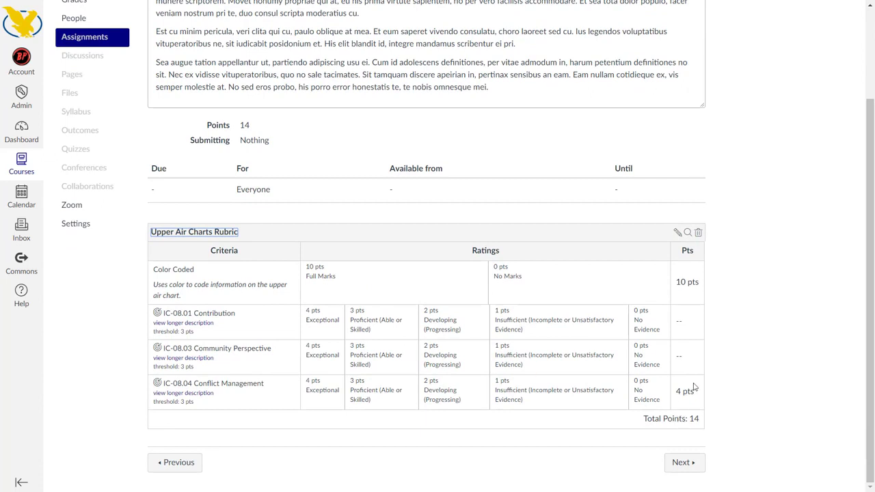
{"action": "triple_click", "coordinate": [691, 393]}
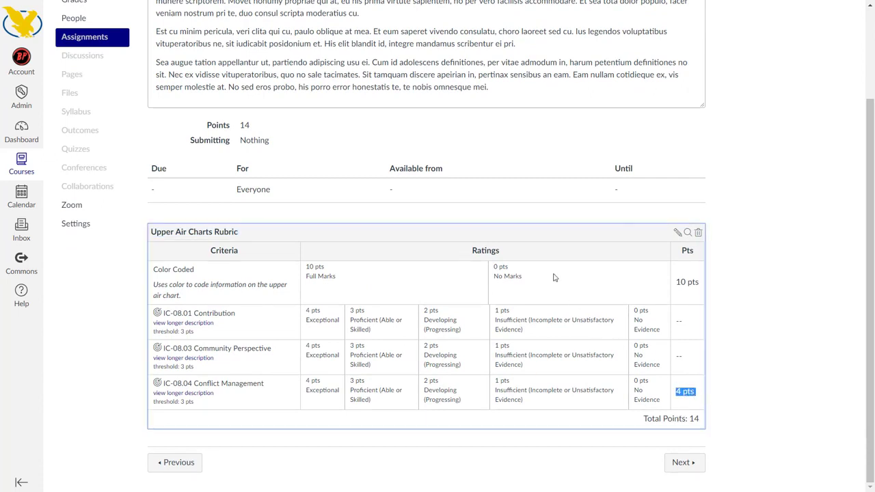
{"action": "left_click", "coordinate": [677, 233]}
{"action": "scroll", "coordinate": [288, 302], "scroll_direction": "down", "scroll_amount": 2}
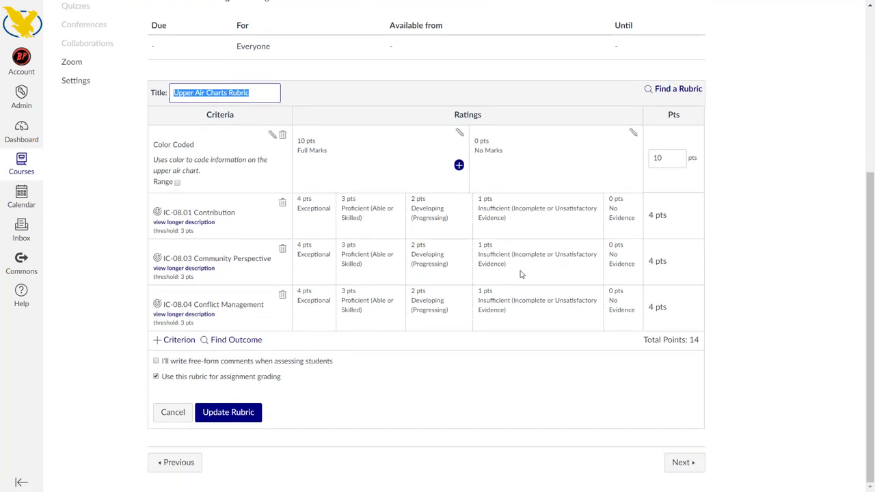
{"action": "left_click", "coordinate": [282, 295]}
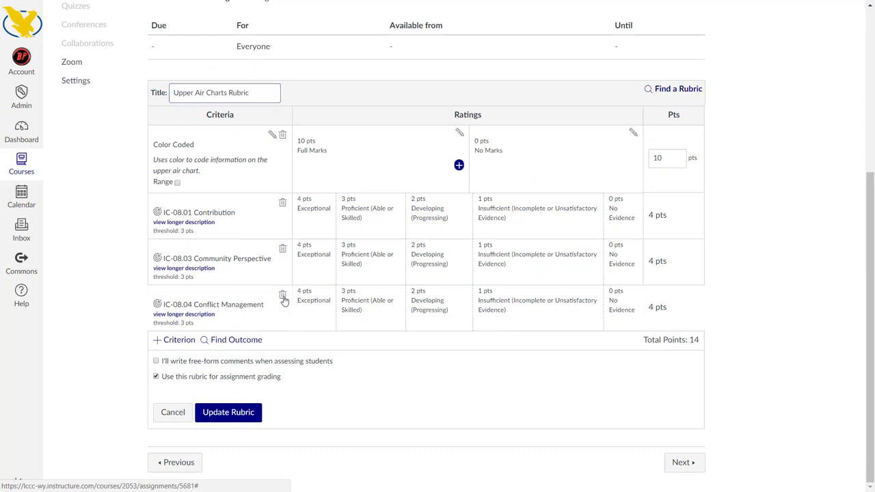
- Add the IC-08.04 Conflict Management outcome back to the rubric with its use for scoring turned off
{"action": "left_click", "coordinate": [233, 341]}
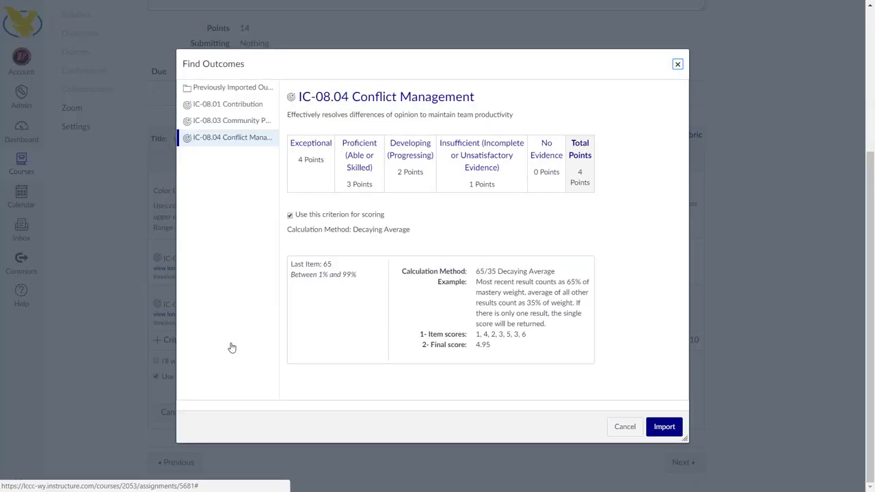
{"action": "left_click", "coordinate": [228, 139]}
{"action": "left_click", "coordinate": [289, 215]}
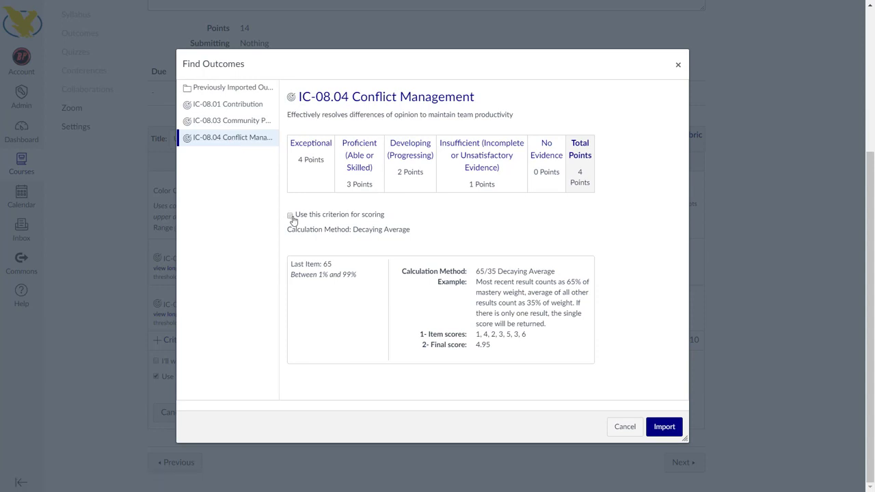
{"action": "left_click", "coordinate": [663, 428]}
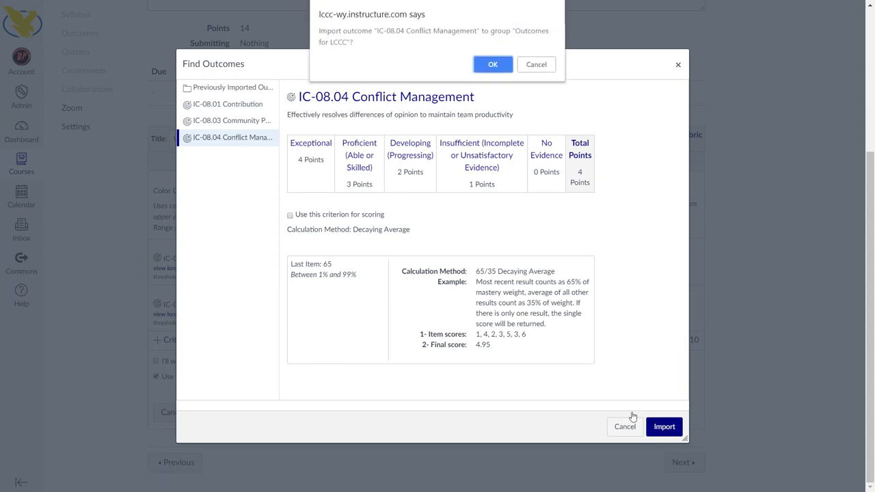
{"action": "left_click", "coordinate": [492, 65]}
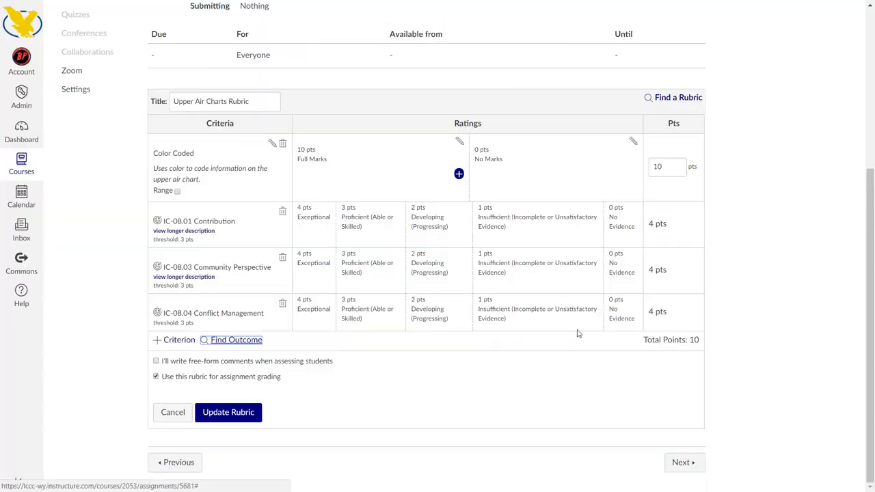
{"action": "scroll", "coordinate": [485, 263], "scroll_direction": "up", "scroll_amount": 4}
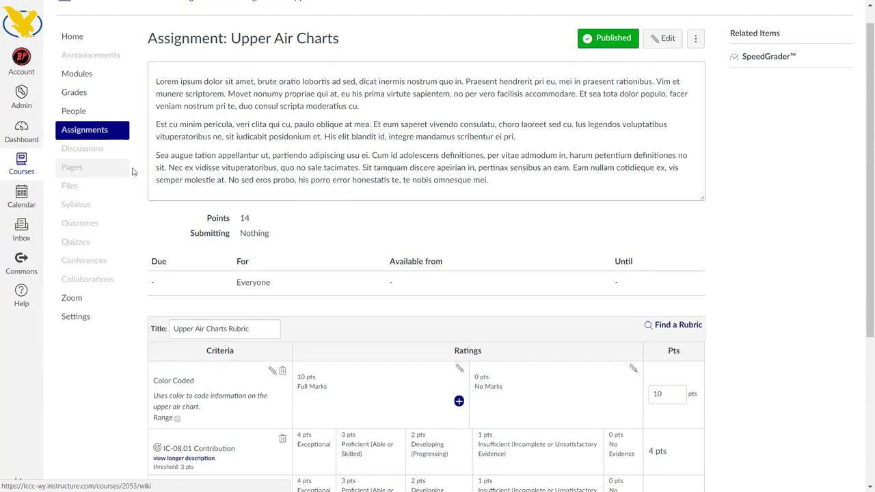
- Save the updated Upper Air Charts Rubric and change the assignment's total points to match the rubric
{"action": "scroll", "coordinate": [238, 216], "scroll_direction": "down", "scroll_amount": 1}
{"action": "scroll", "coordinate": [238, 212], "scroll_direction": "down", "scroll_amount": 2}
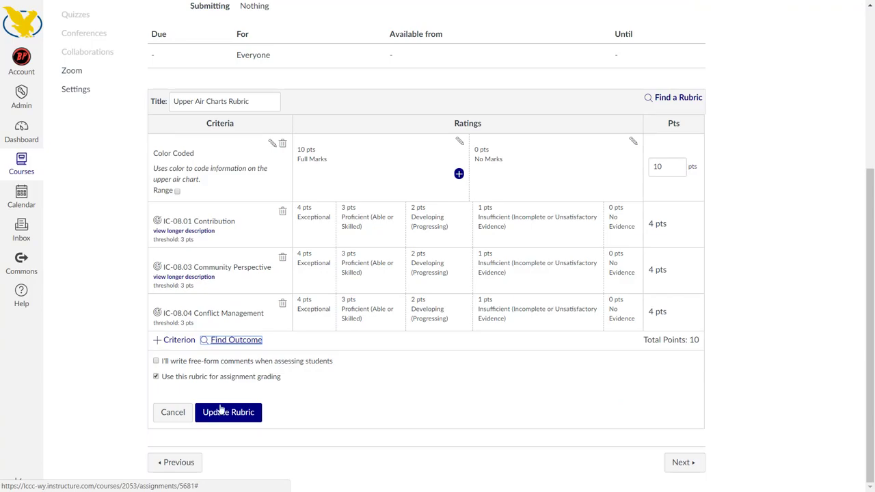
{"action": "left_click", "coordinate": [220, 418]}
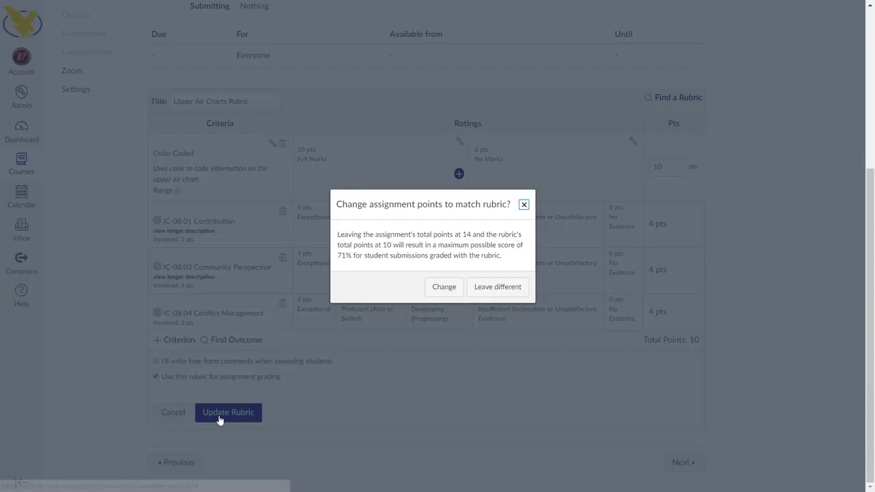
{"action": "left_click", "coordinate": [443, 287]}
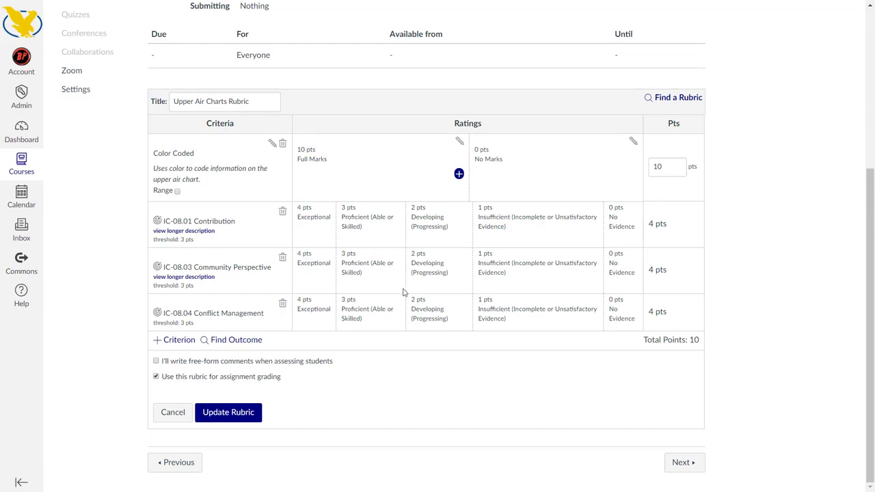
{"action": "scroll", "coordinate": [400, 292], "scroll_direction": "up", "scroll_amount": 3}
{"action": "scroll", "coordinate": [400, 292], "scroll_direction": "down", "scroll_amount": 3}
{"action": "left_click", "coordinate": [228, 414]}
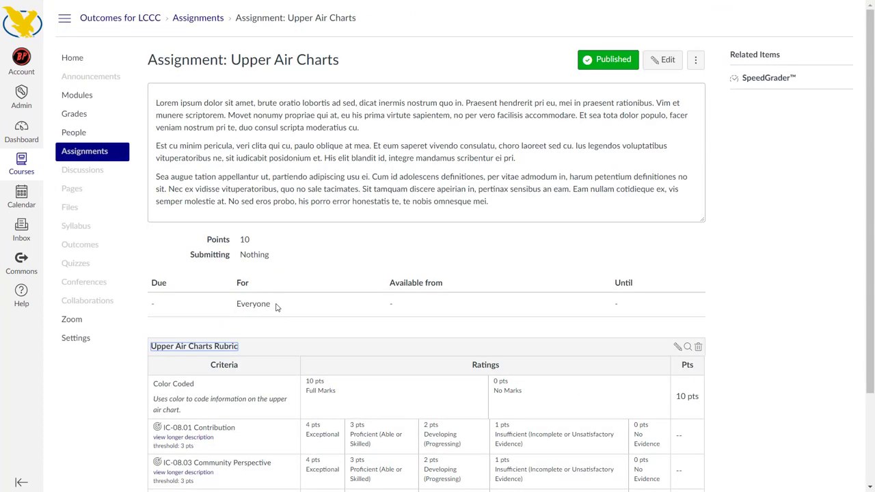
- View the longer description of the IC-08.01 Contribution criterion in the saved rubric and close it
{"action": "scroll", "coordinate": [271, 256], "scroll_direction": "down", "scroll_amount": 3}
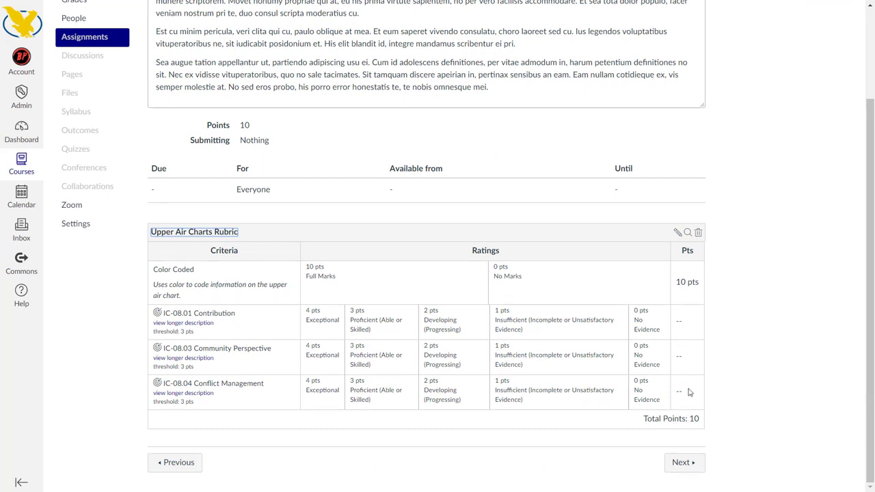
{"action": "left_click", "coordinate": [170, 326]}
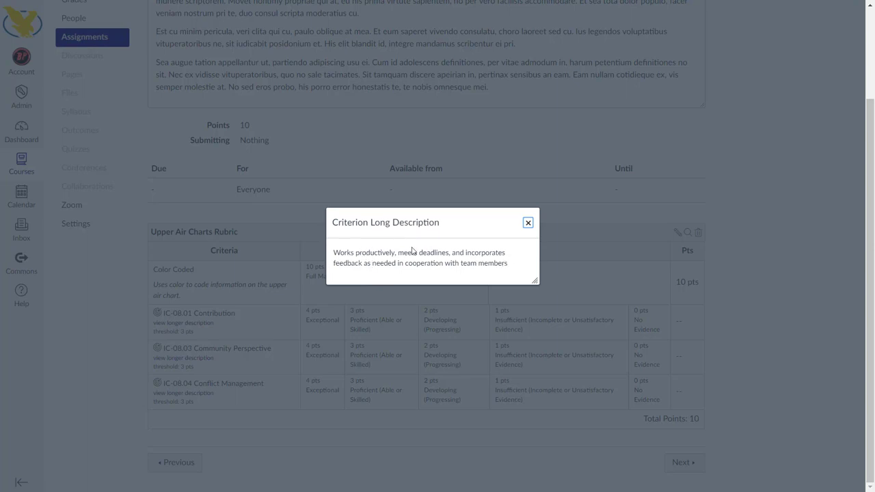
{"action": "left_click", "coordinate": [528, 223]}
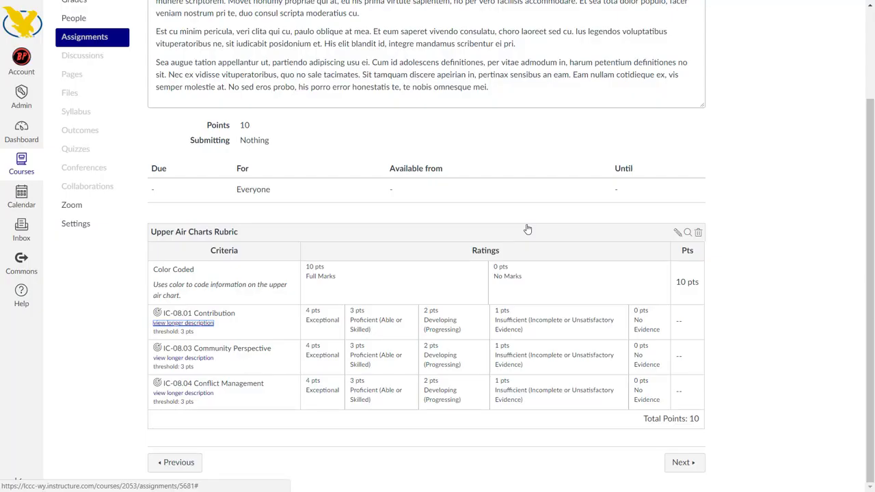